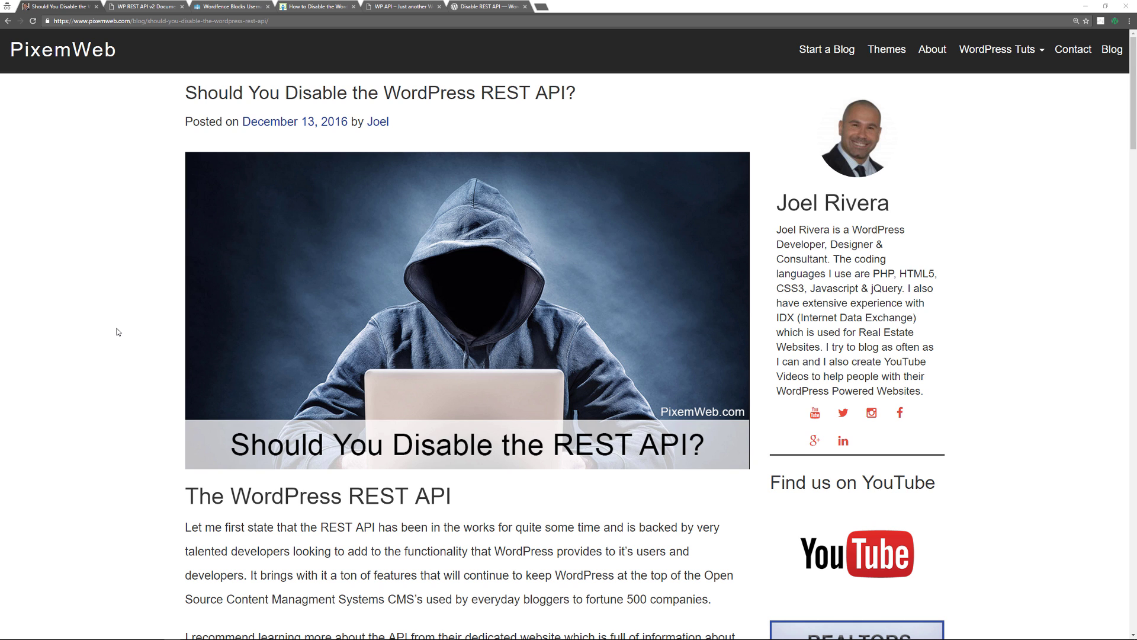
Look over the WP REST API docs and PixemWeb article, then read Wordfence's username harvesting post.
left_click(130, 6)
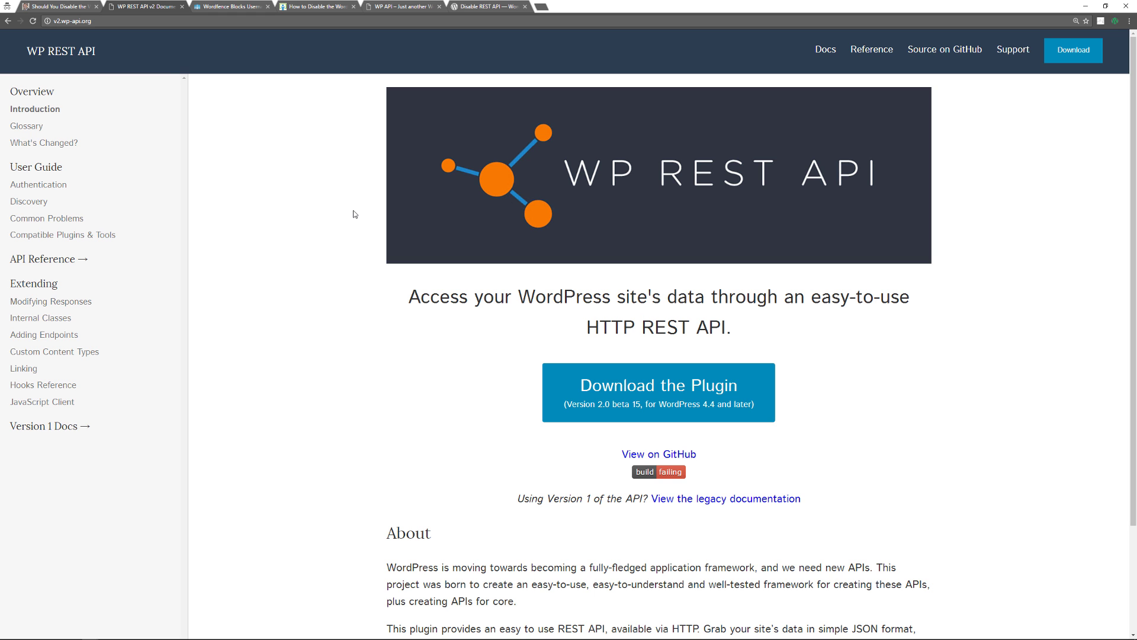
scroll(319, 223, "down", 2)
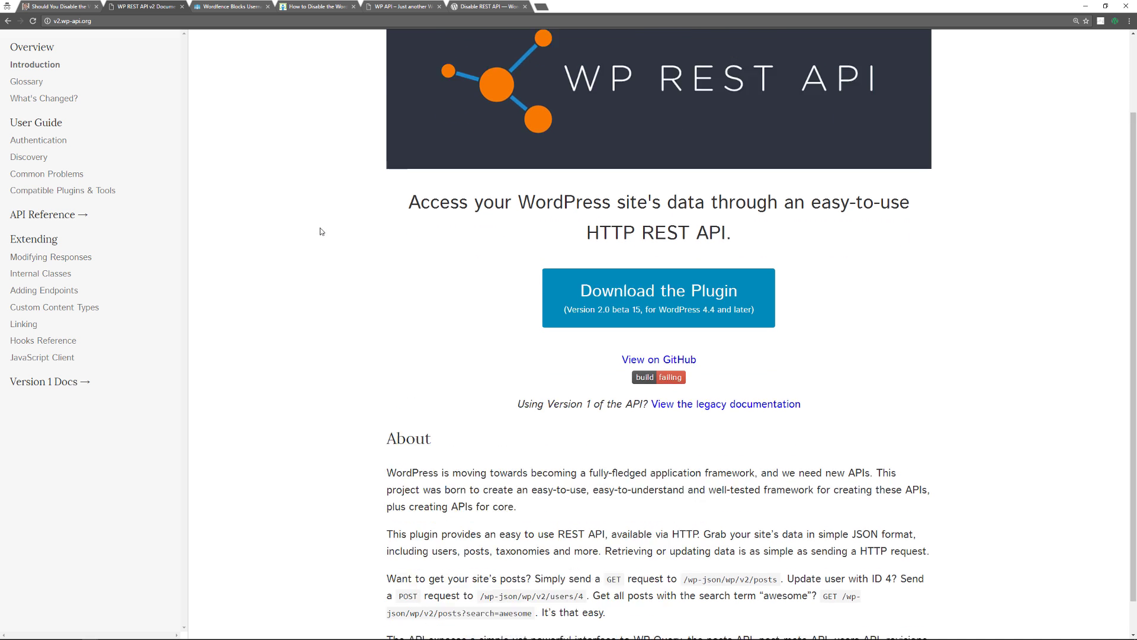
scroll(317, 226, "up", 2)
left_click(60, 6)
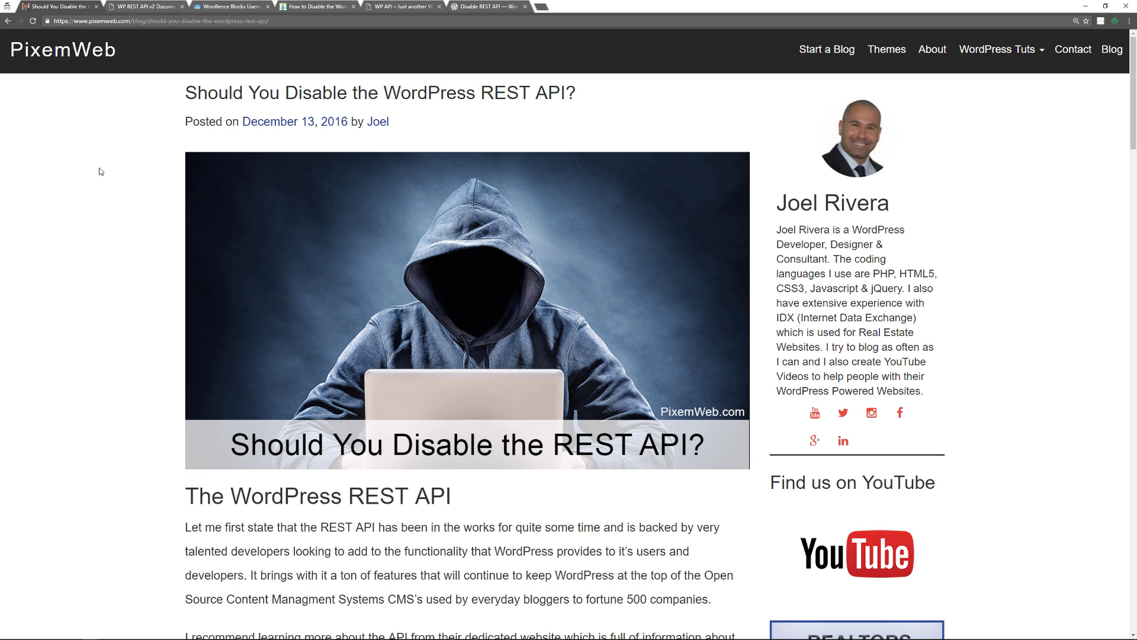
left_click(237, 7)
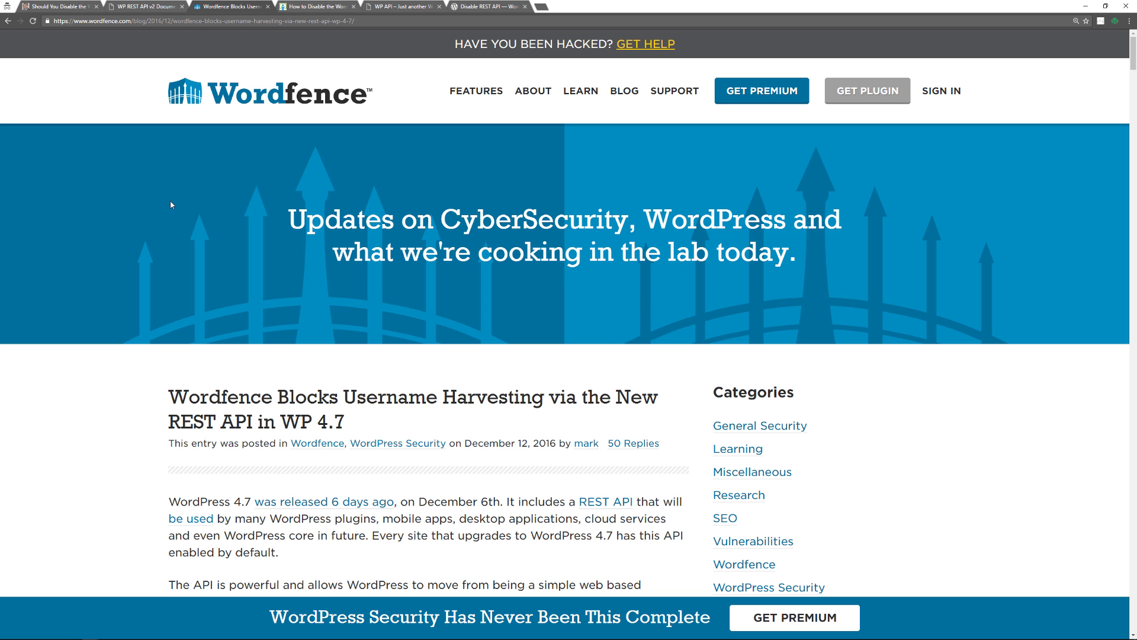
scroll(171, 205, "down", 2)
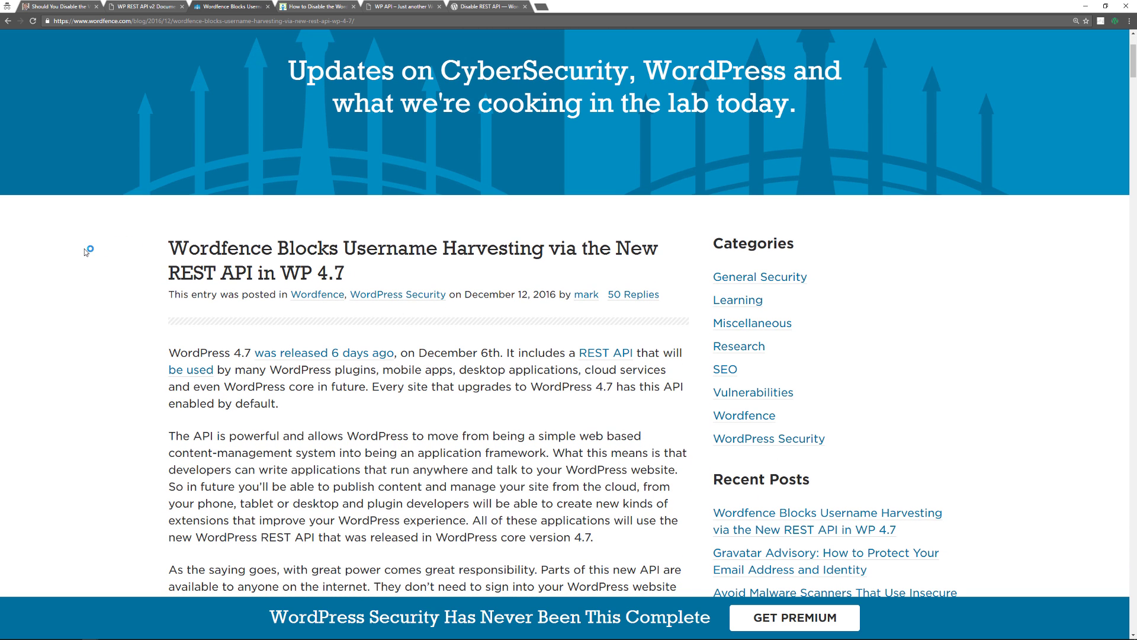
scroll(85, 251, "down", 1)
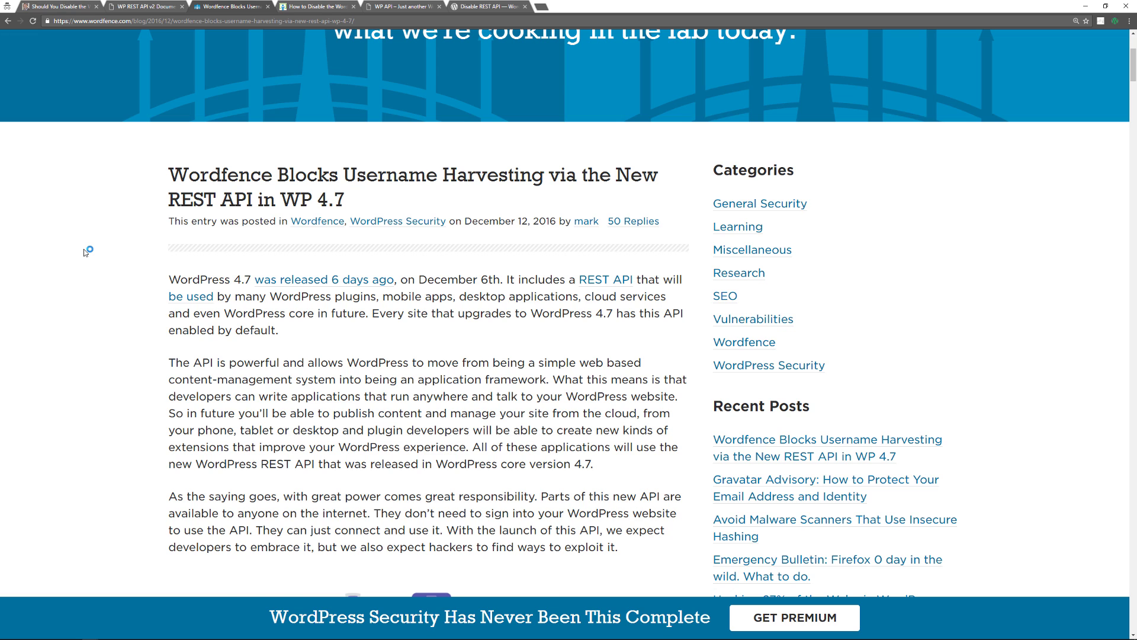
scroll(83, 249, "down", 1)
scroll(84, 252, "down", 2)
scroll(84, 252, "down", 1)
scroll(84, 253, "down", 1)
scroll(84, 253, "down", 2)
scroll(85, 253, "down", 1)
scroll(83, 253, "down", 1)
scroll(83, 253, "down", 1)
scroll(84, 254, "down", 1)
scroll(83, 252, "down", 1)
scroll(82, 253, "down", 2)
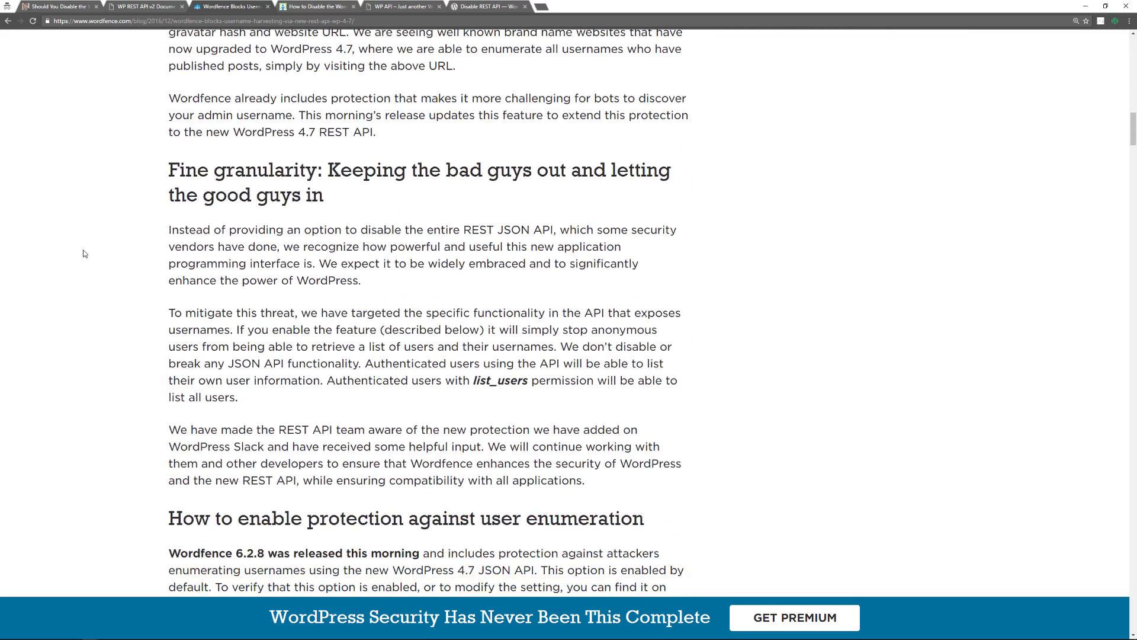
scroll(83, 252, "down", 1)
scroll(83, 252, "down", 1)
scroll(82, 250, "down", 2)
scroll(82, 250, "up", 4)
scroll(83, 250, "up", 3)
scroll(83, 250, "up", 3)
scroll(83, 252, "up", 3)
scroll(82, 252, "up", 1)
scroll(82, 253, "up", 2)
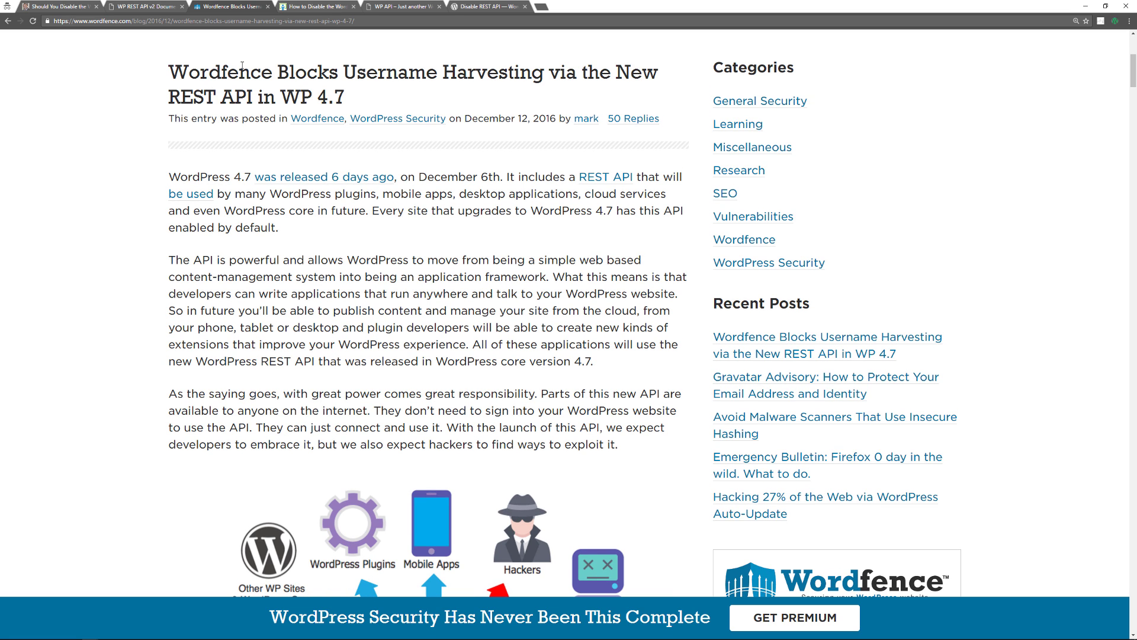
Review the iThemes REST API disabling steps, then return to the PixemWeb REST API article.
left_click(298, 10)
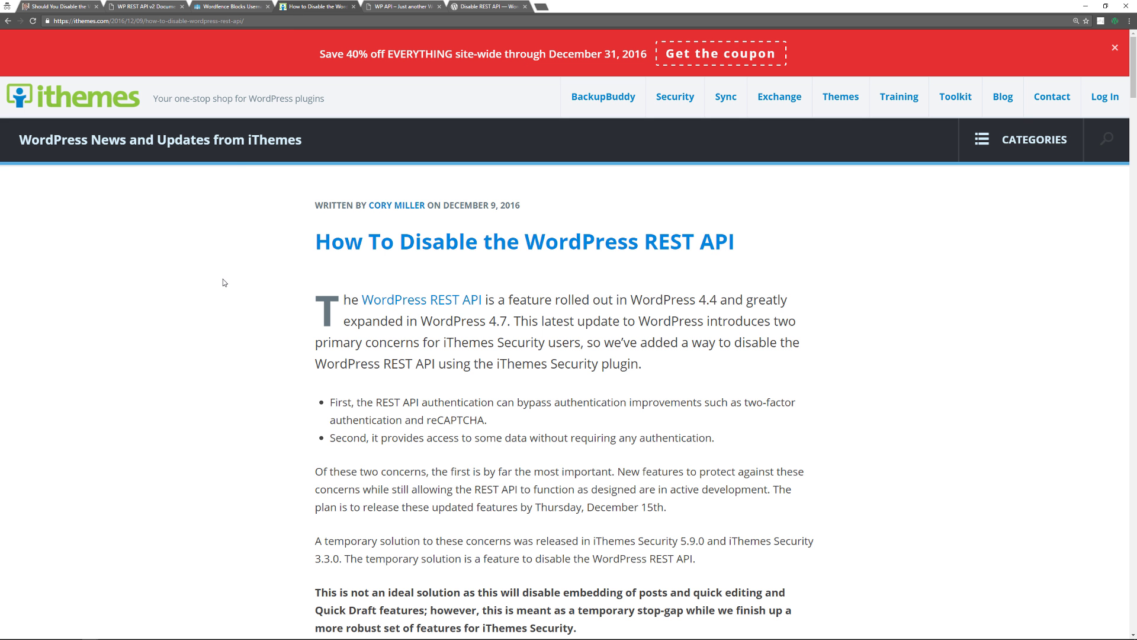
scroll(226, 296, "down", 2)
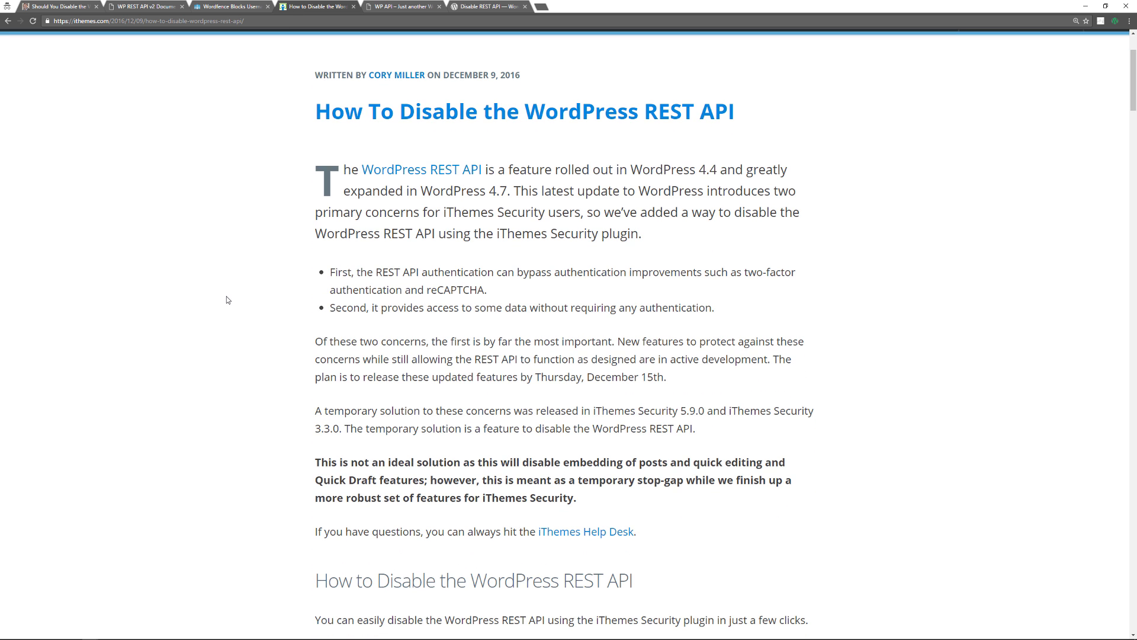
scroll(226, 299, "down", 1)
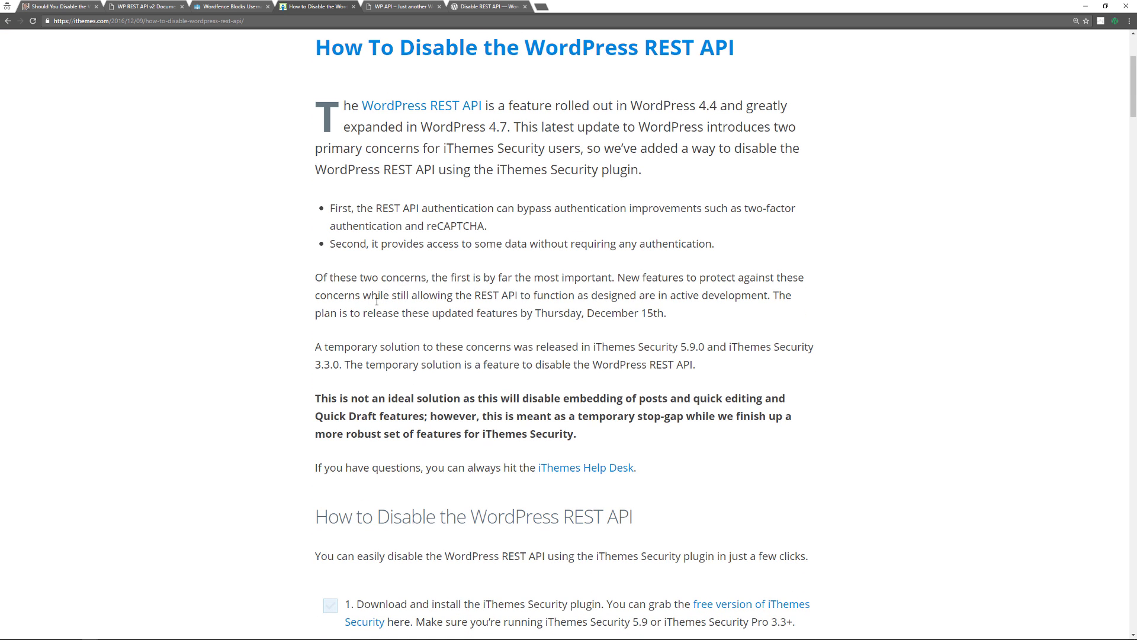
scroll(356, 366, "down", 2)
scroll(226, 380, "down", 1)
scroll(208, 381, "down", 3)
scroll(203, 380, "down", 2)
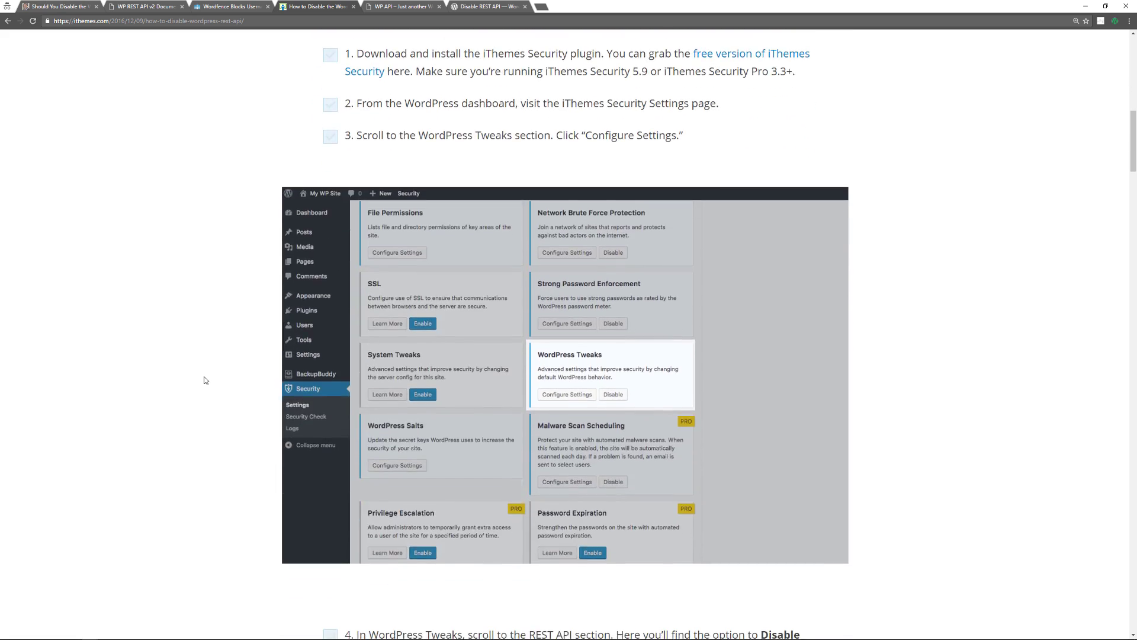
scroll(203, 381, "up", 3)
scroll(203, 380, "up", 3)
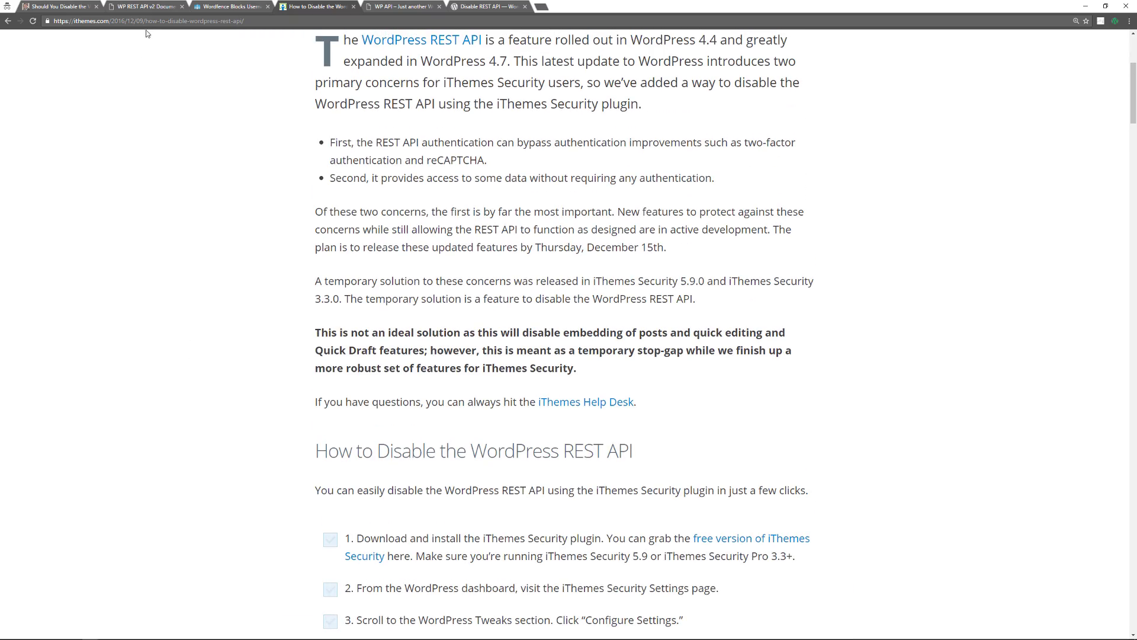
left_click(78, 12)
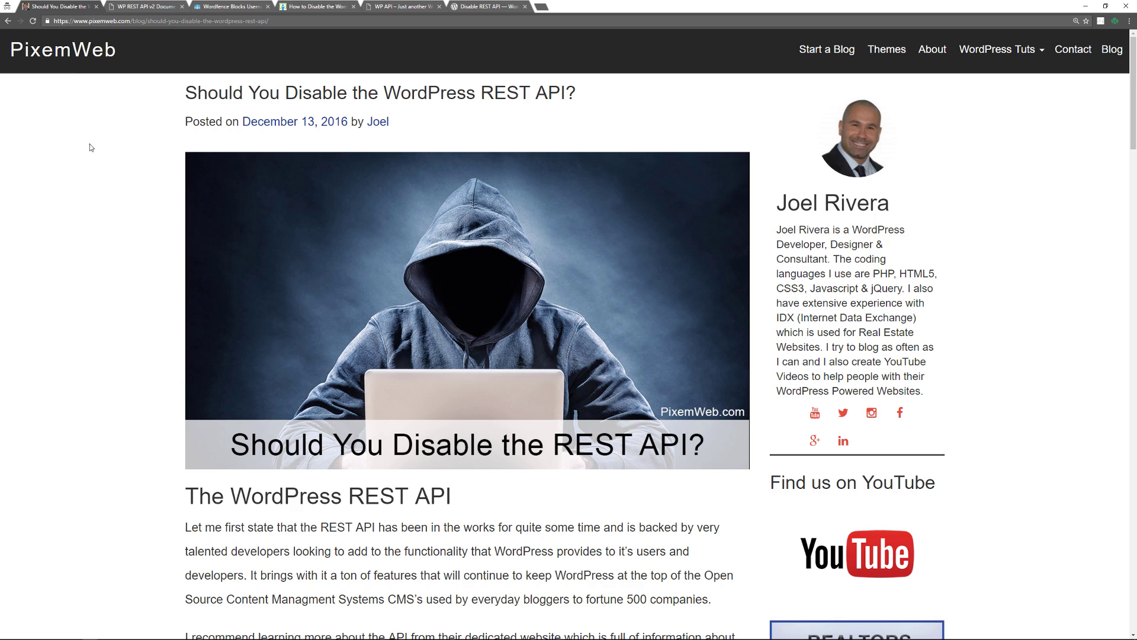
scroll(133, 219, "down", 3)
scroll(129, 228, "up", 3)
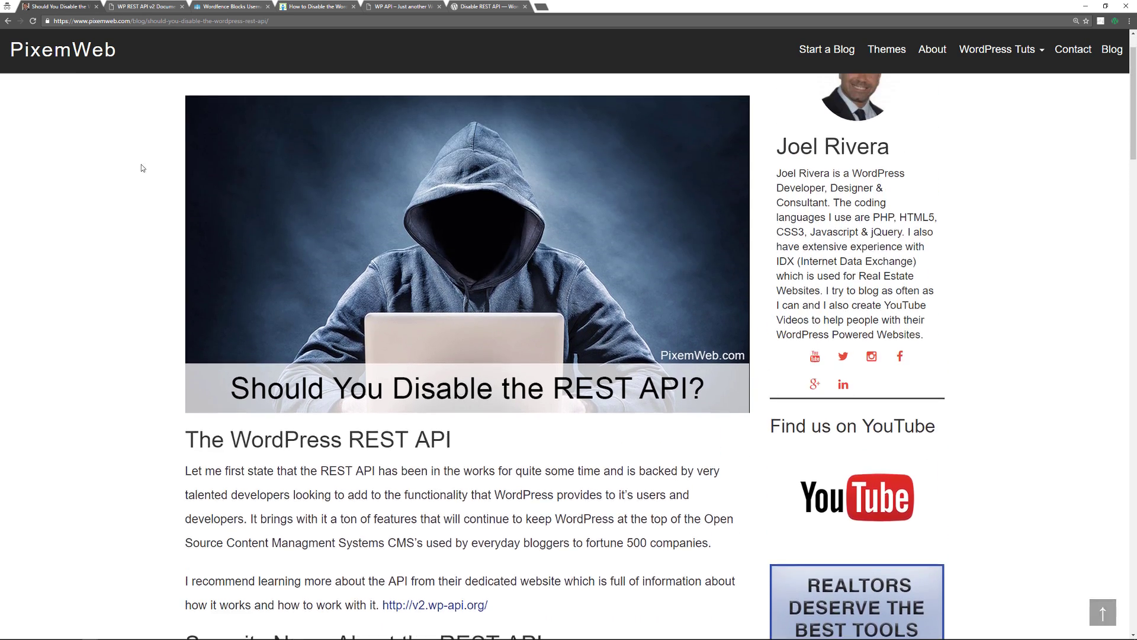
scroll(128, 227, "down", 2)
scroll(129, 229, "down", 2)
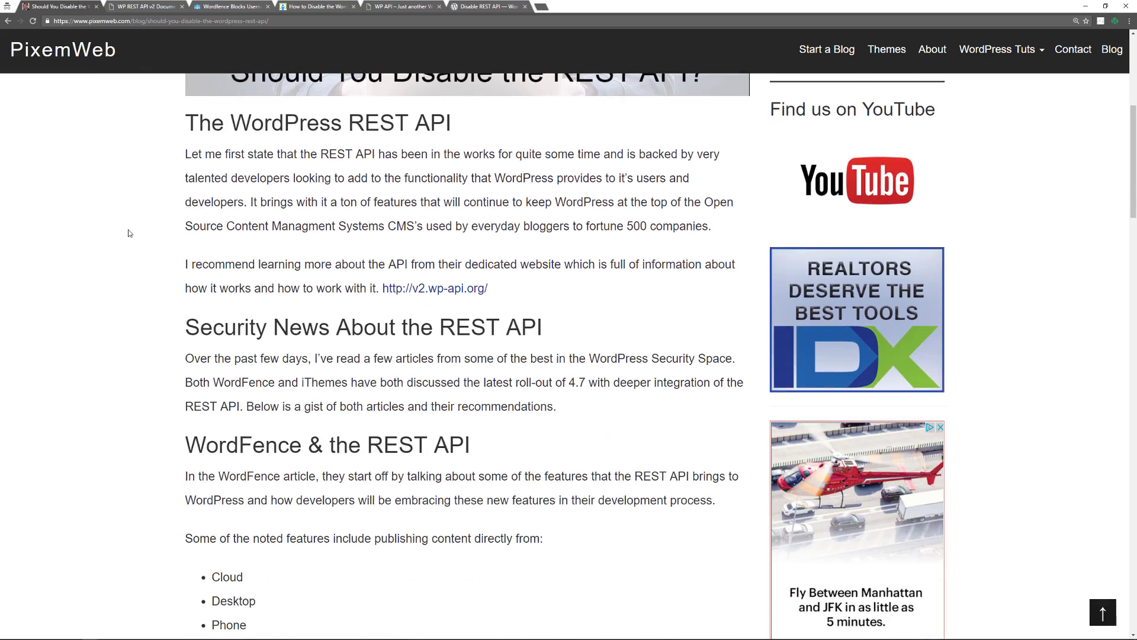
scroll(129, 230, "down", 2)
scroll(123, 238, "down", 2)
scroll(122, 236, "up", 4)
scroll(122, 235, "up", 3)
Switch to the local WP API site and log out of the demo account.
key("ctrl+5")
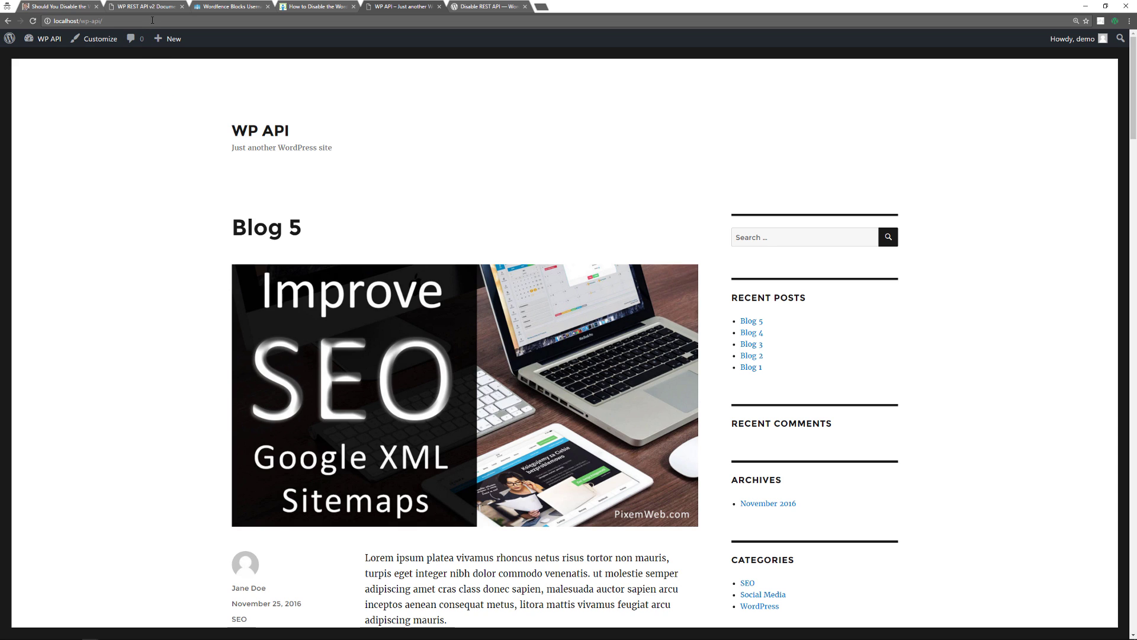
type("/")
mouse_move(1074, 38)
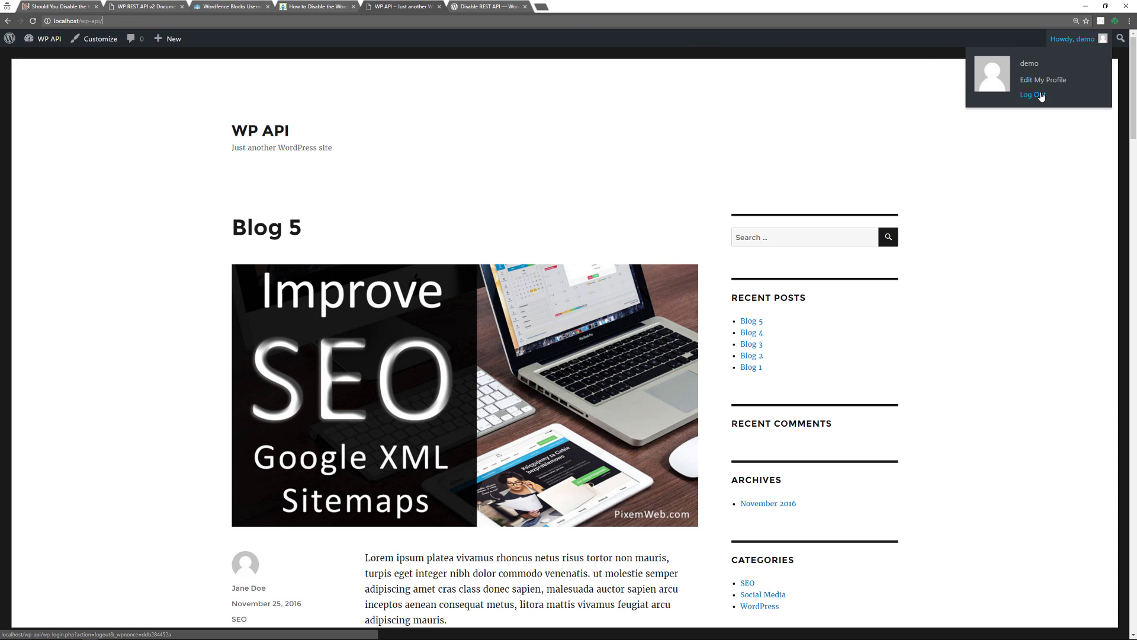
left_click(1040, 96)
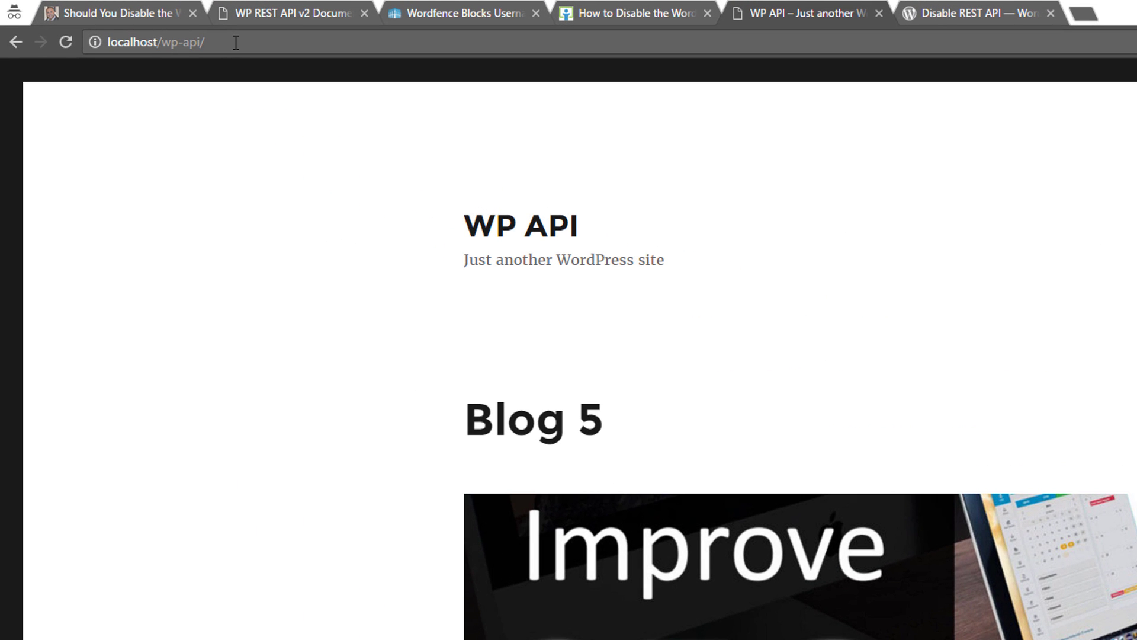
type("wp")
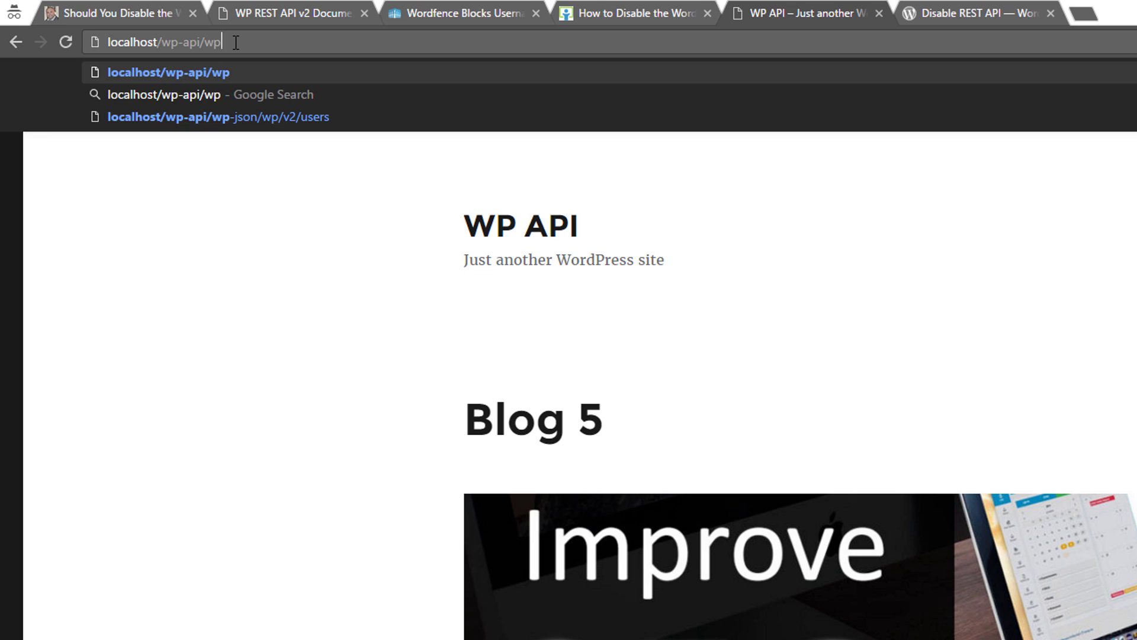
type("-json")
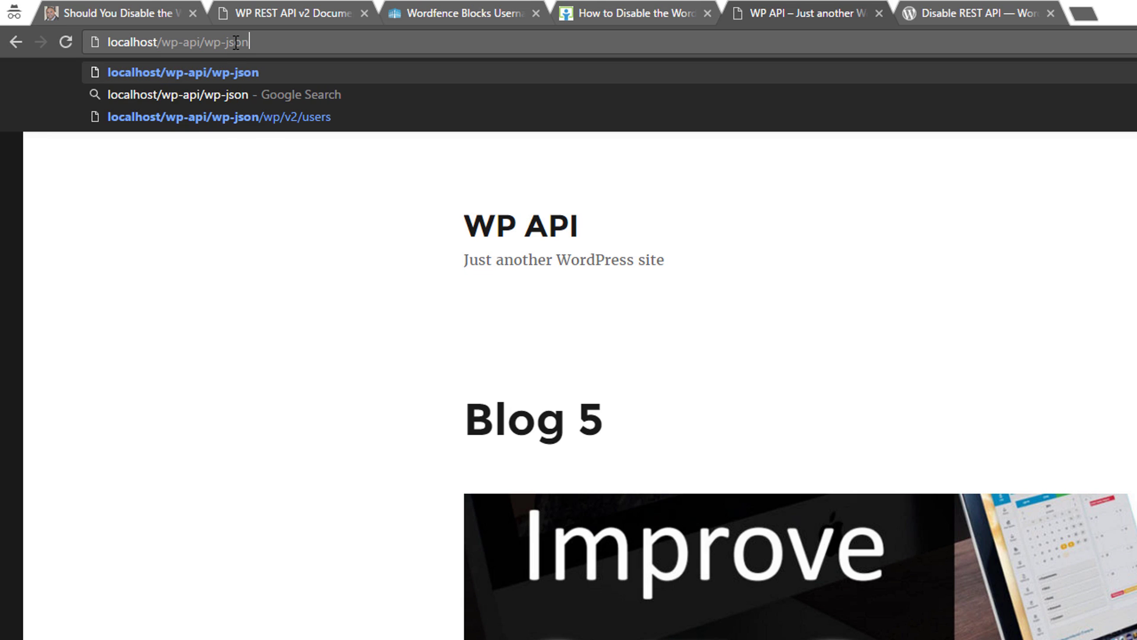
type("/wp")
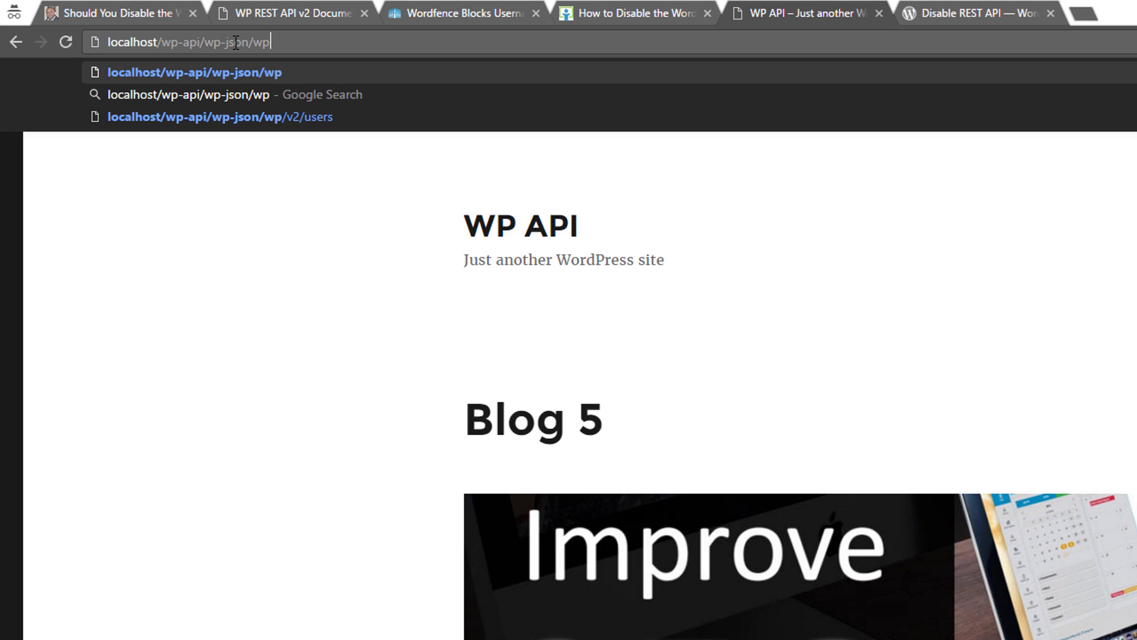
type("/v2/users")
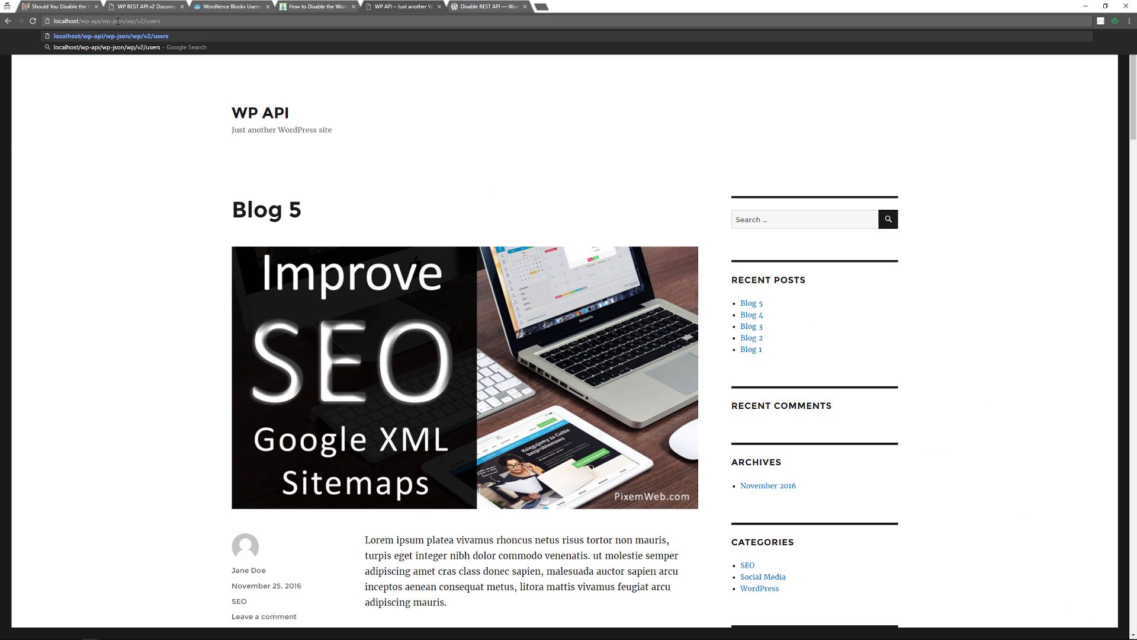
Load wp-json/wp/v2/users, confirm it exposes demo and Jane Doe, then go back to the homepage.
key("Return")
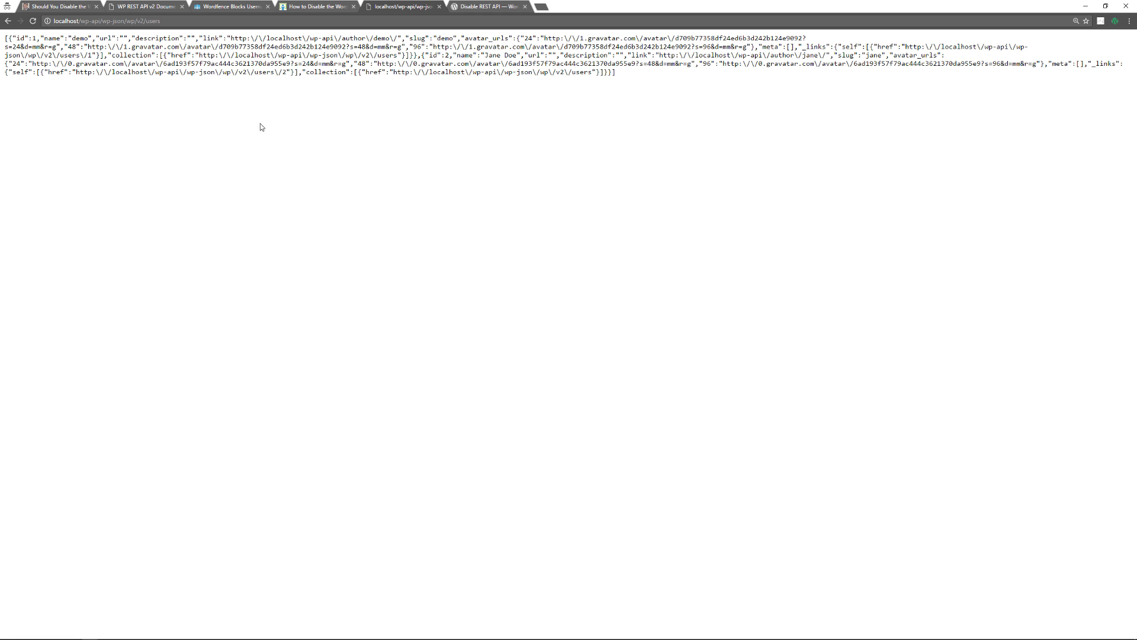
key("ctrl+plus")
key("ctrl+plus")
key("ctrl+plus")
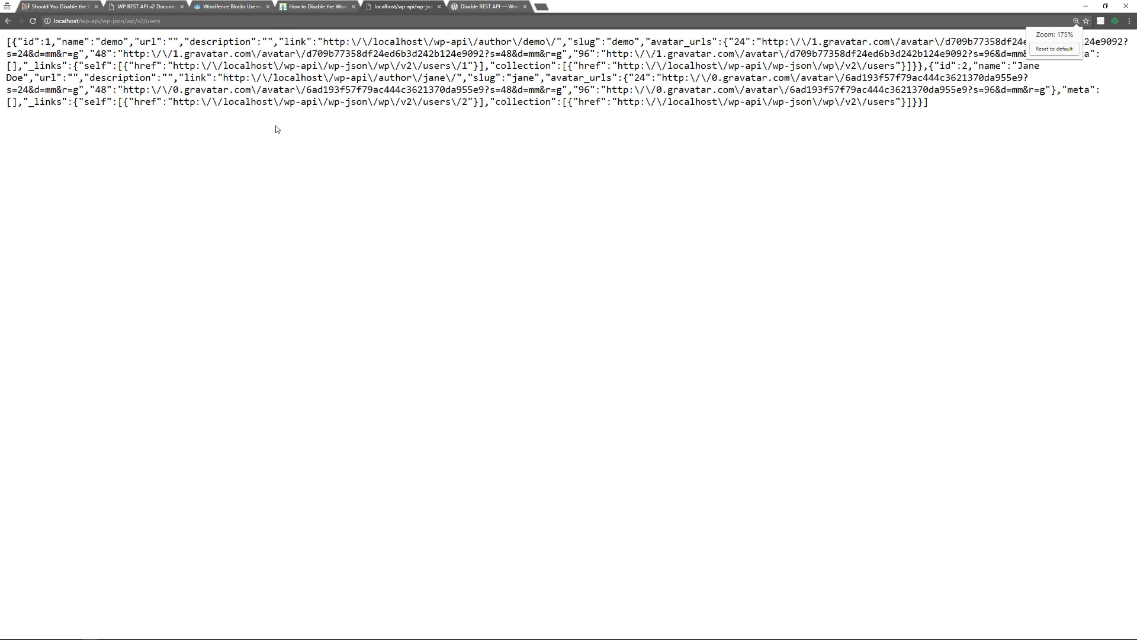
key("ctrl+plus")
key("ctrl+plus")
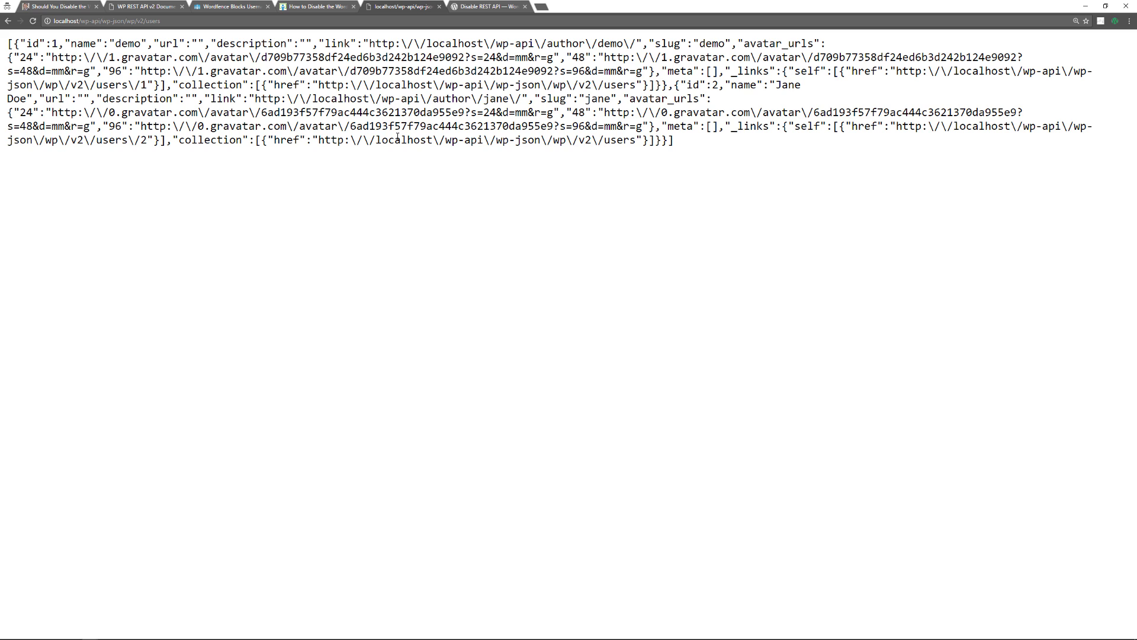
left_click(7, 23)
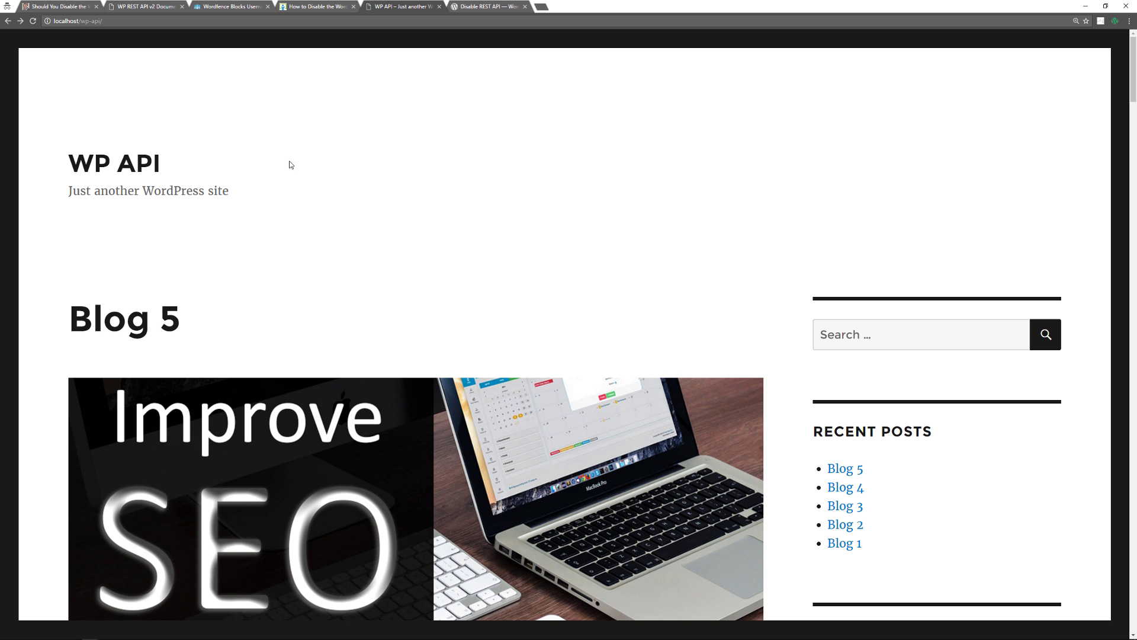
Log back in to the WP API site as demo and dismiss the Welcome to WordPress panel.
left_click(304, 7)
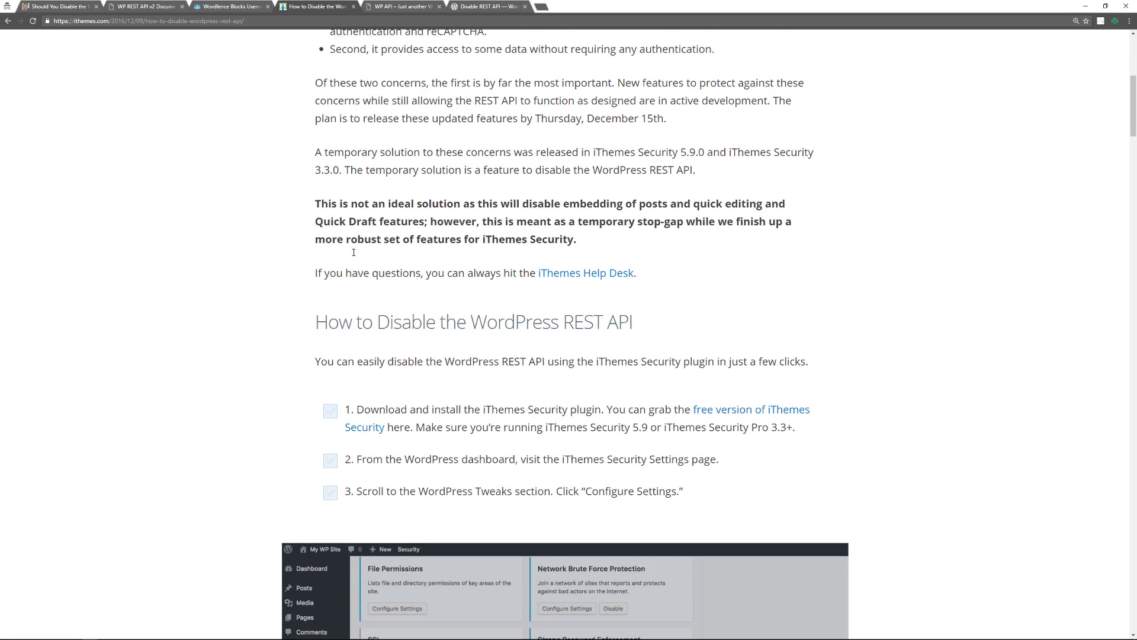
left_click(400, 9)
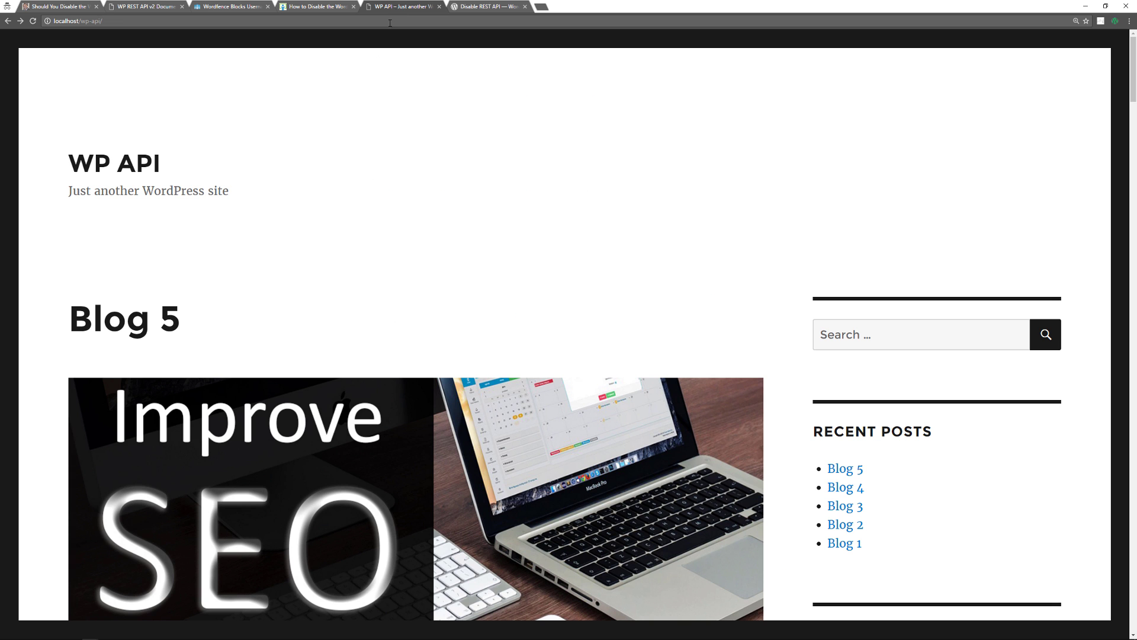
scroll(733, 358, "down", 3)
scroll(790, 379, "down", 5)
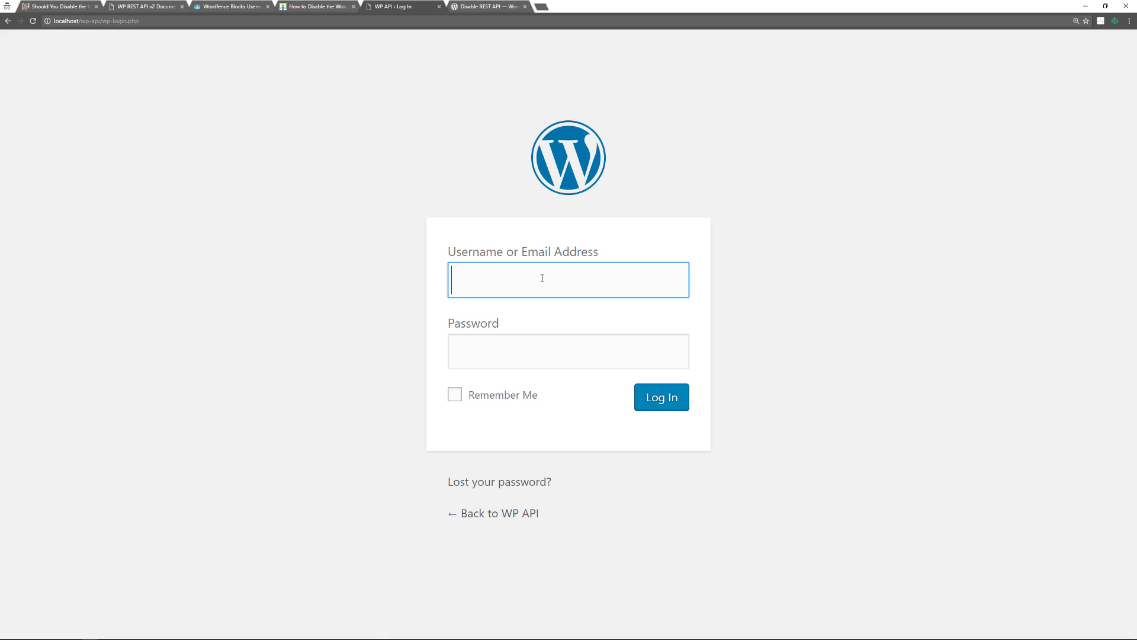
type("demo")
key("Tab")
type("demo")
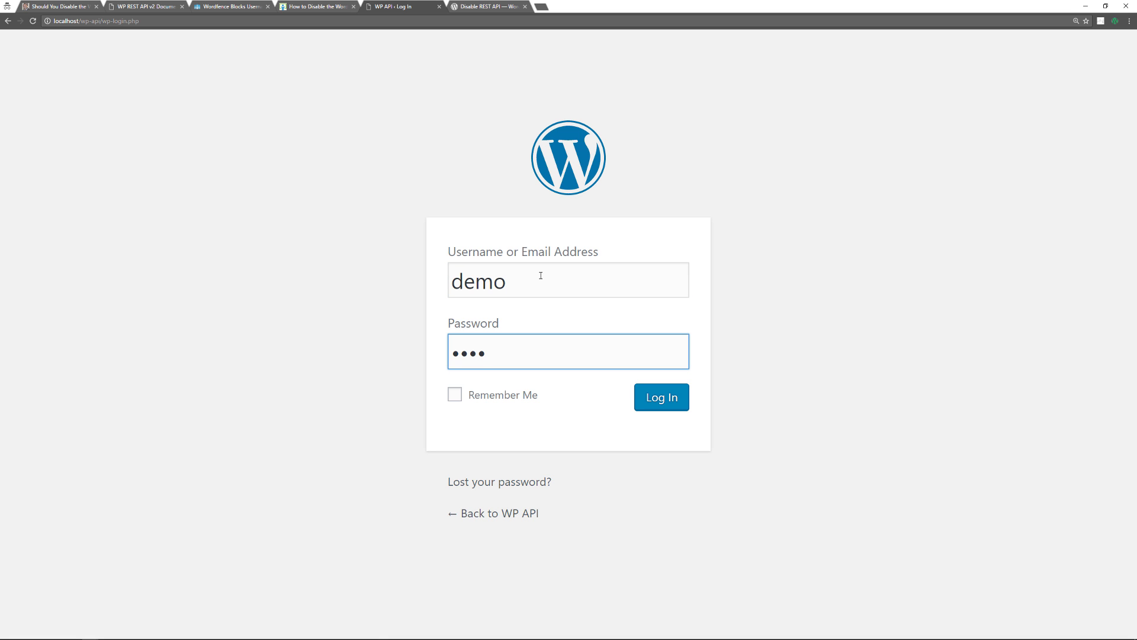
key("Return")
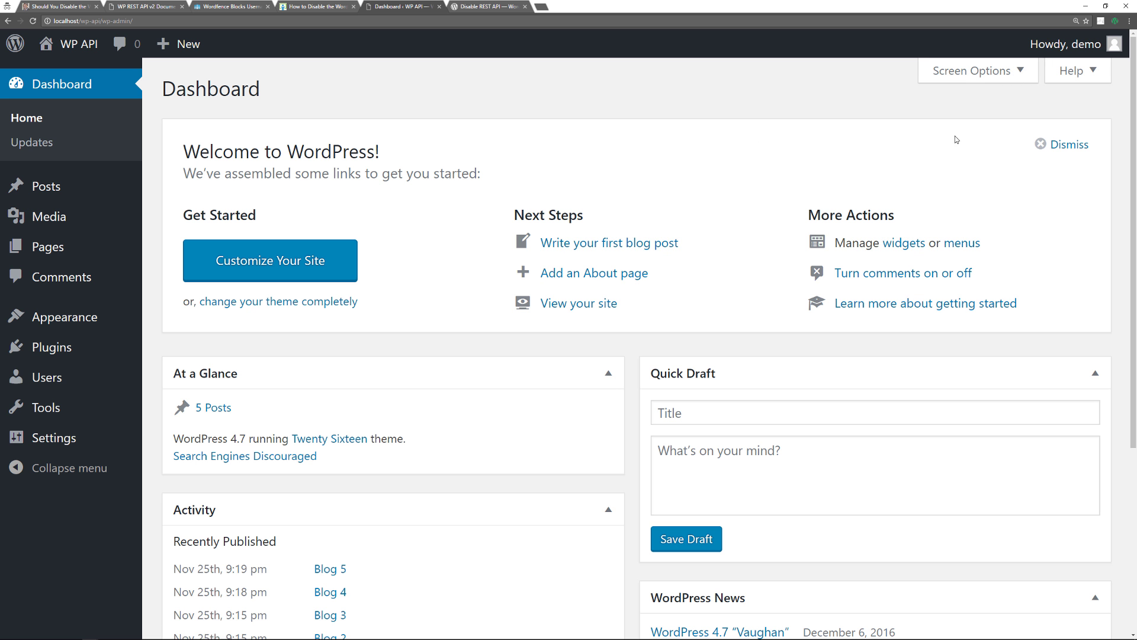
left_click(1065, 144)
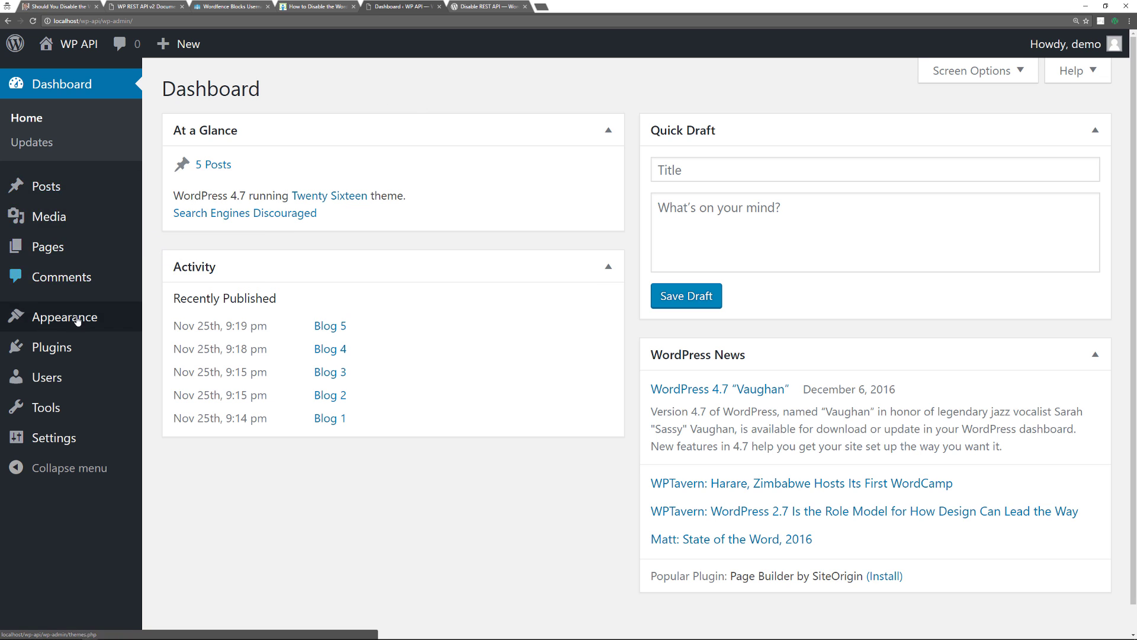
mouse_move(53, 346)
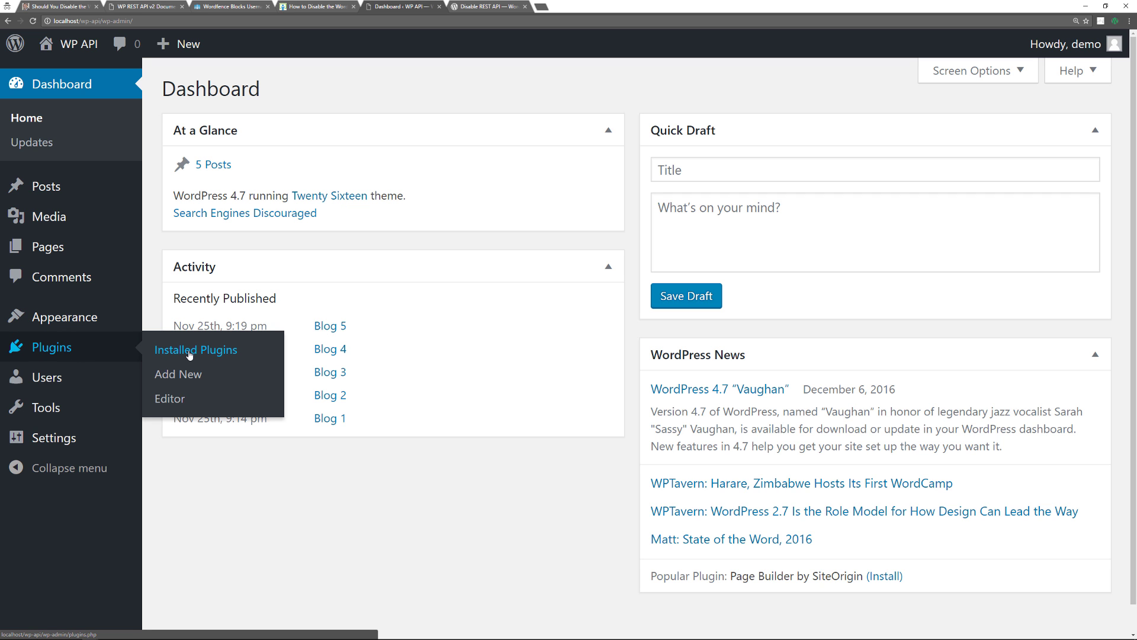
View the Installed Plugins list showing Disable REST API, iThemes Security and Wordfence inactive.
left_click(189, 355)
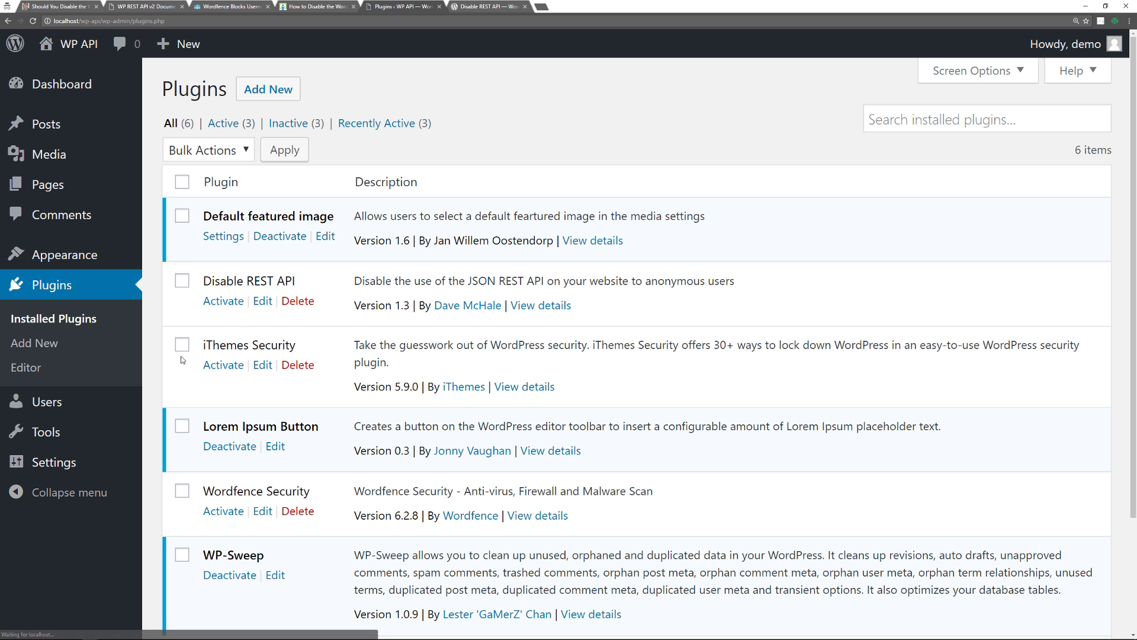
scroll(443, 308, "down", 3)
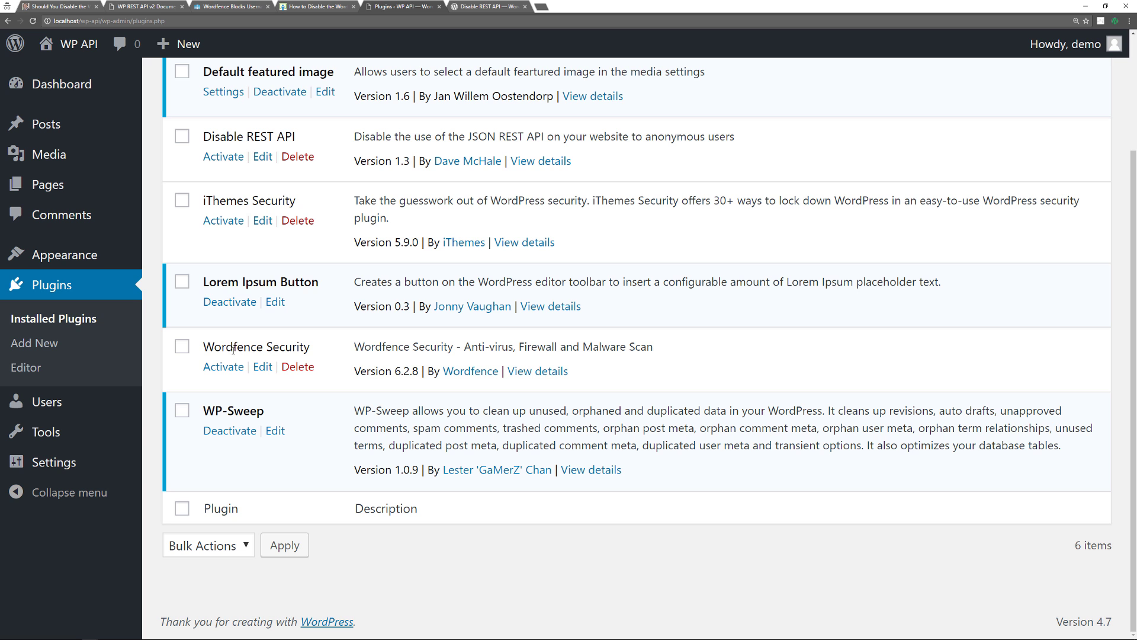
scroll(339, 357, "up", 1)
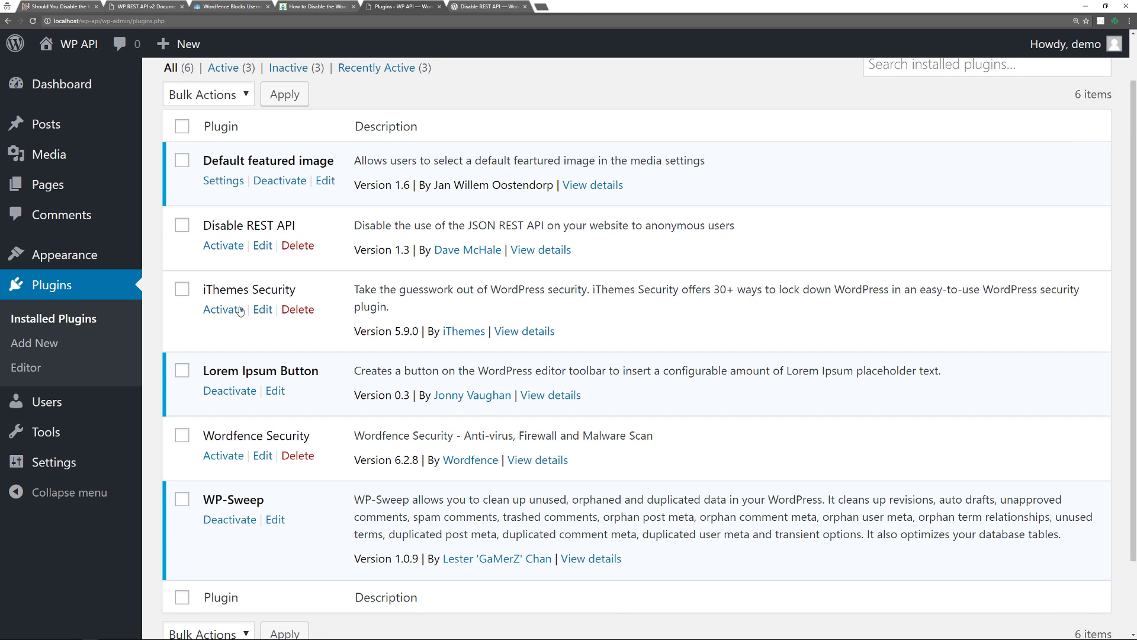
scroll(310, 303, "up", 1)
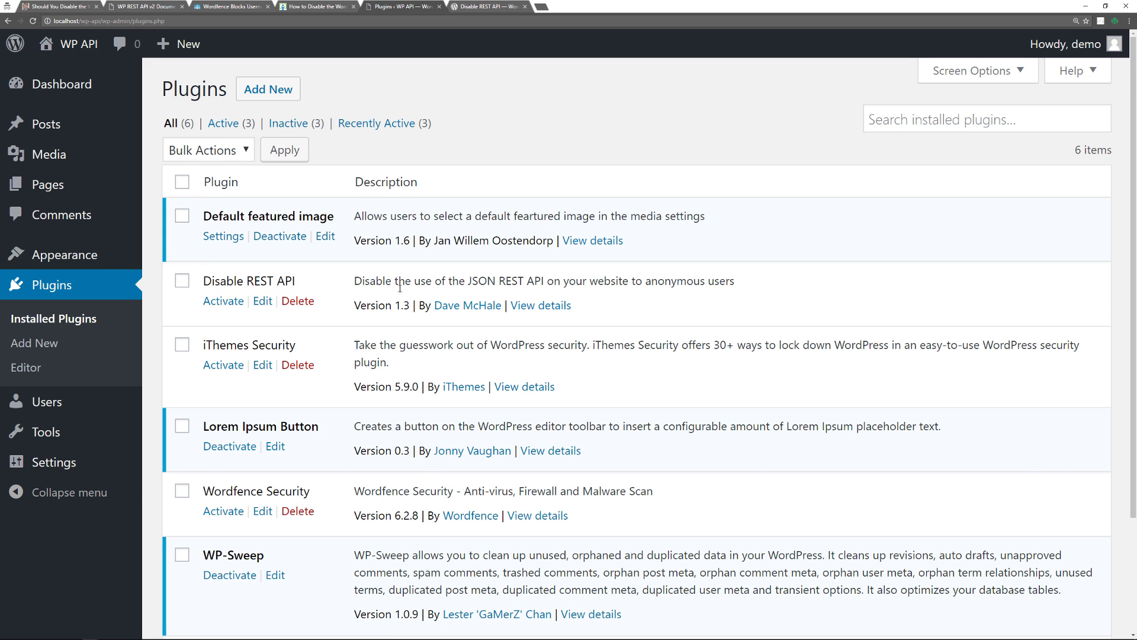
scroll(405, 292, "down", 2)
Activate Wordfence Security and view its Login Security Options with REST API username discovery prevented.
left_click(226, 368)
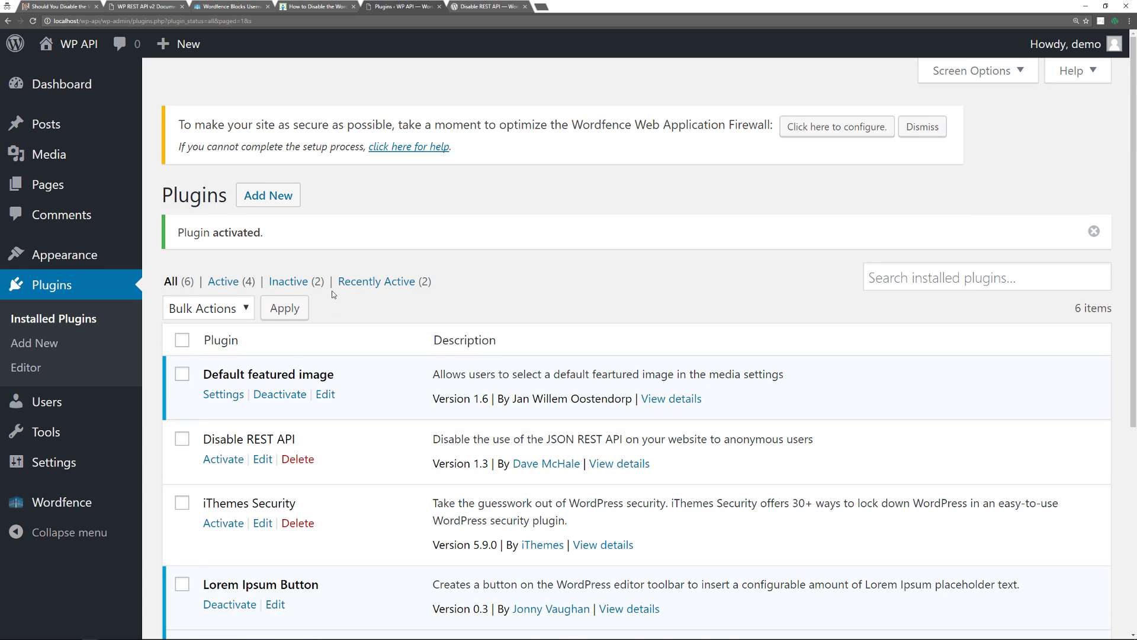
scroll(346, 292, "down", 1)
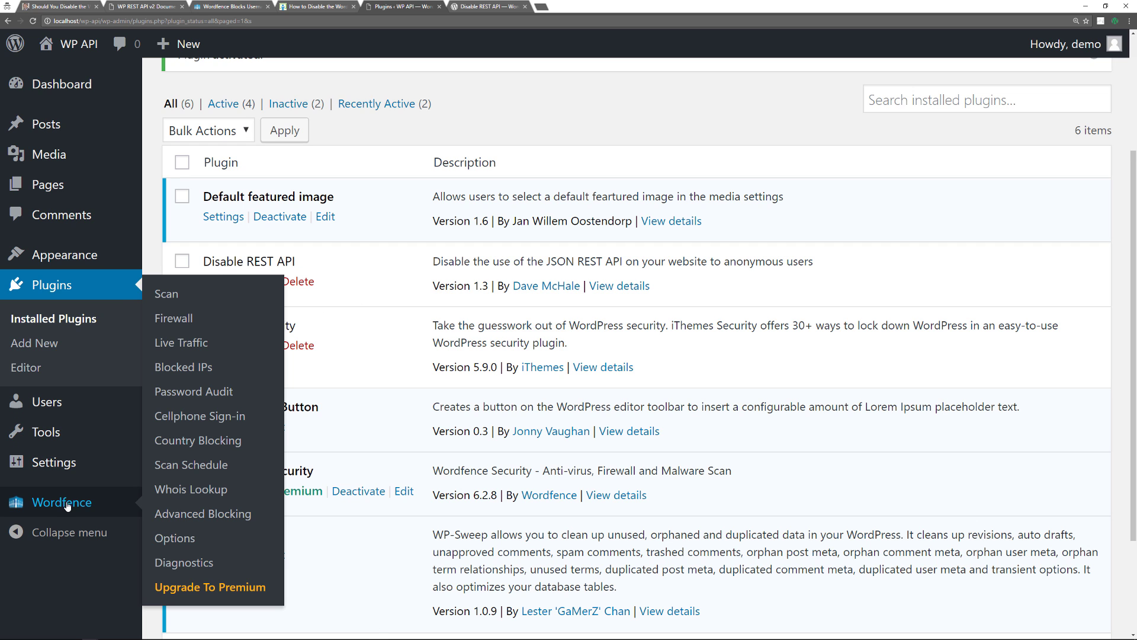
mouse_move(61, 503)
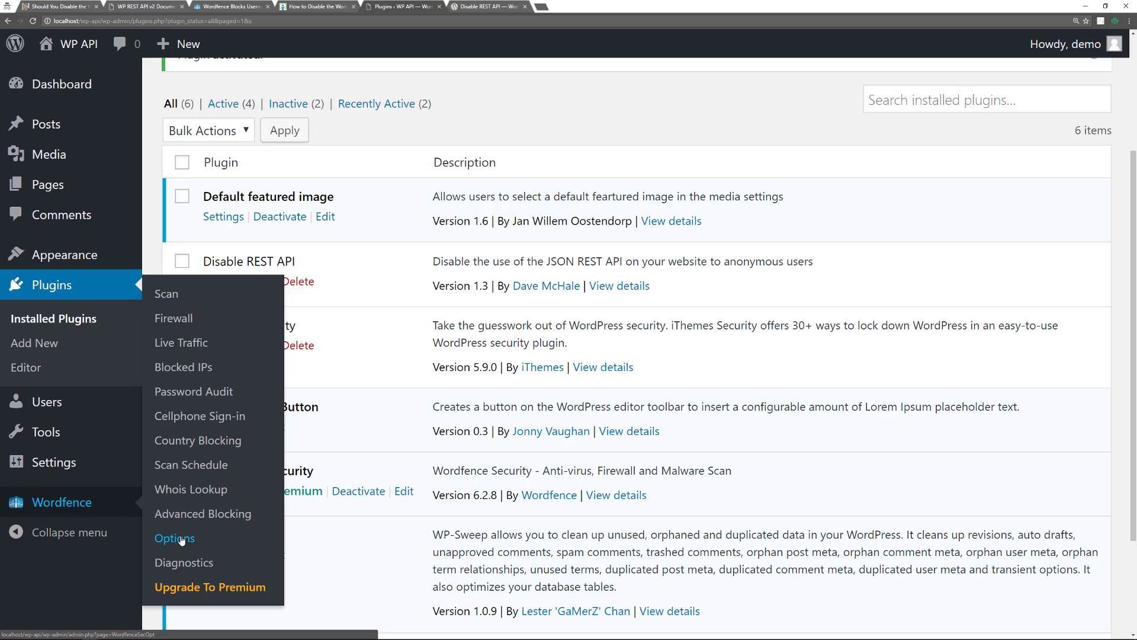
left_click(181, 541)
scroll(601, 287, "down", 3)
scroll(601, 288, "up", 1)
scroll(604, 290, "down", 5)
scroll(607, 293, "down", 3)
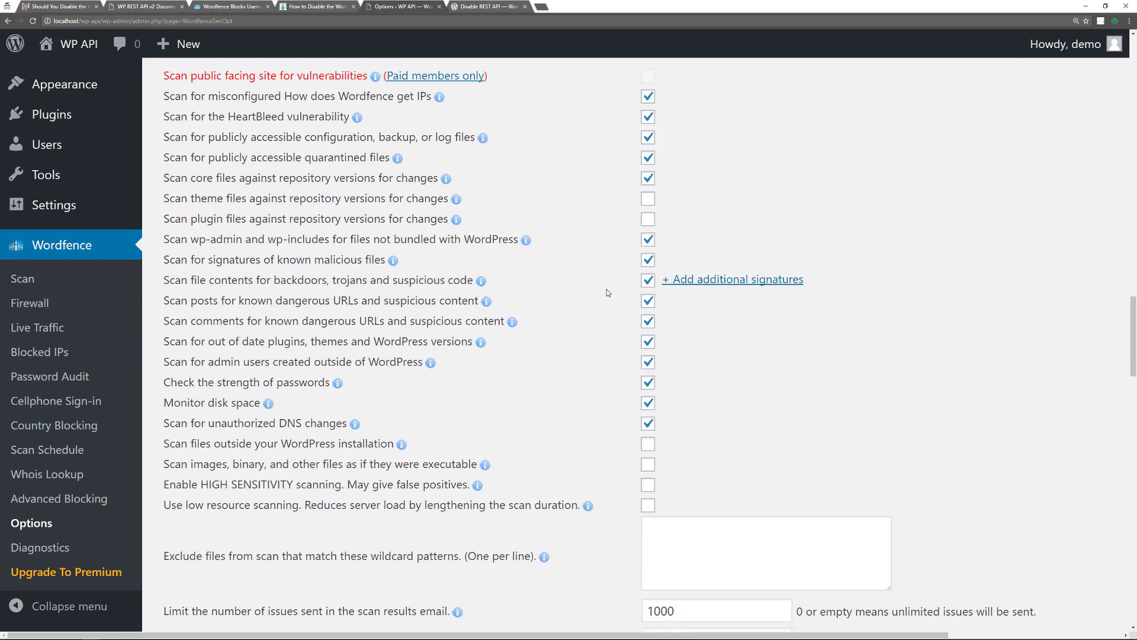
scroll(606, 292, "down", 4)
scroll(607, 292, "down", 4)
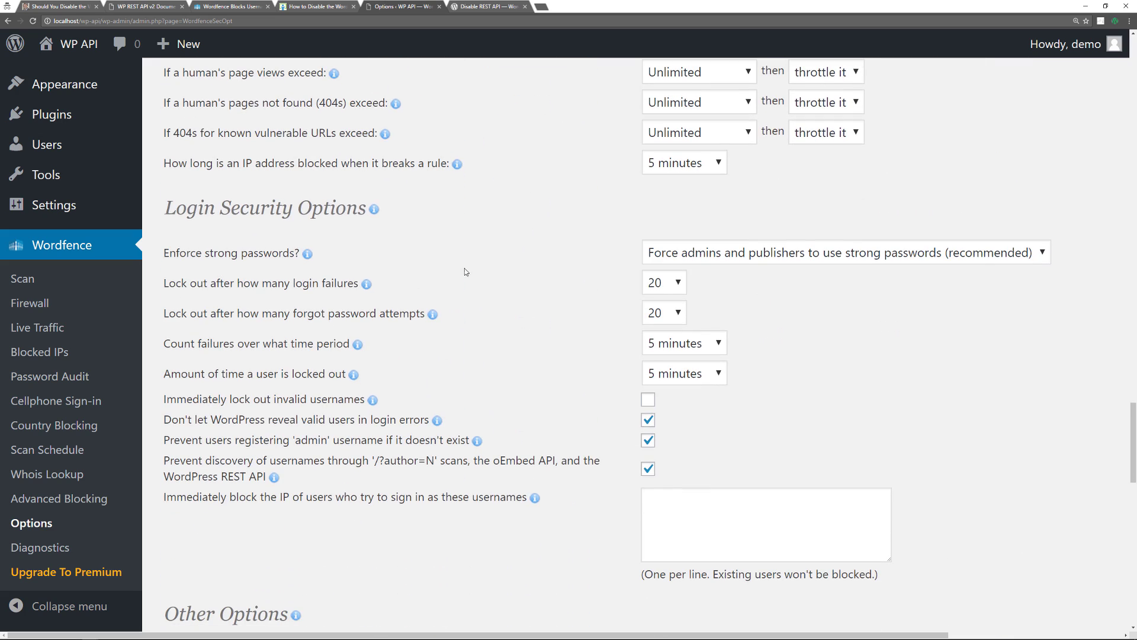
scroll(400, 275, "down", 1)
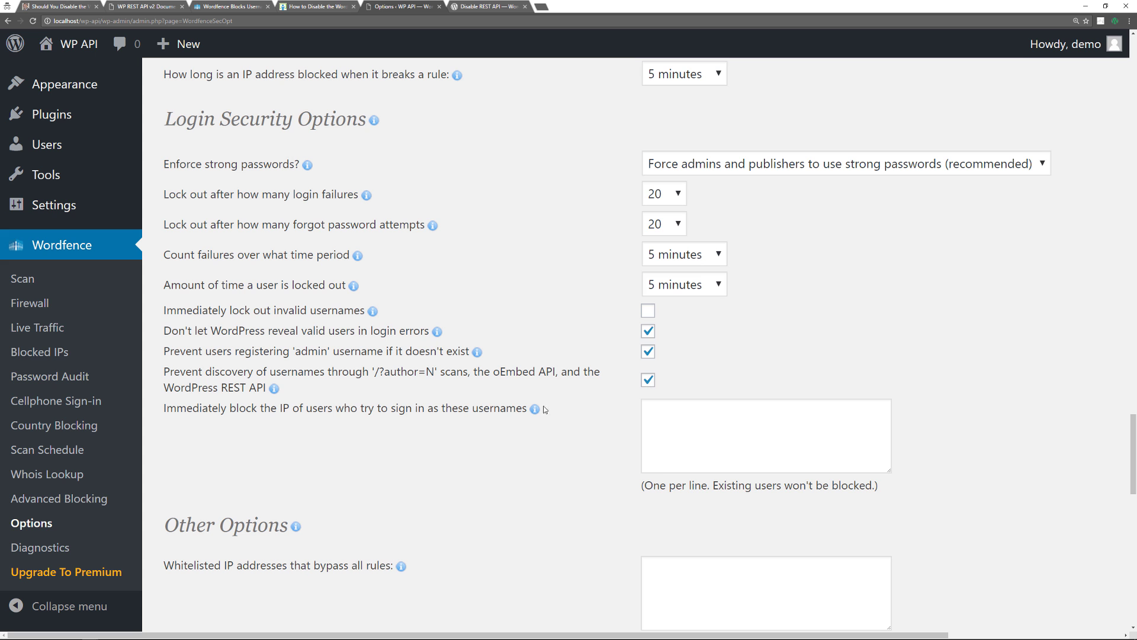
scroll(540, 408, "down", 3)
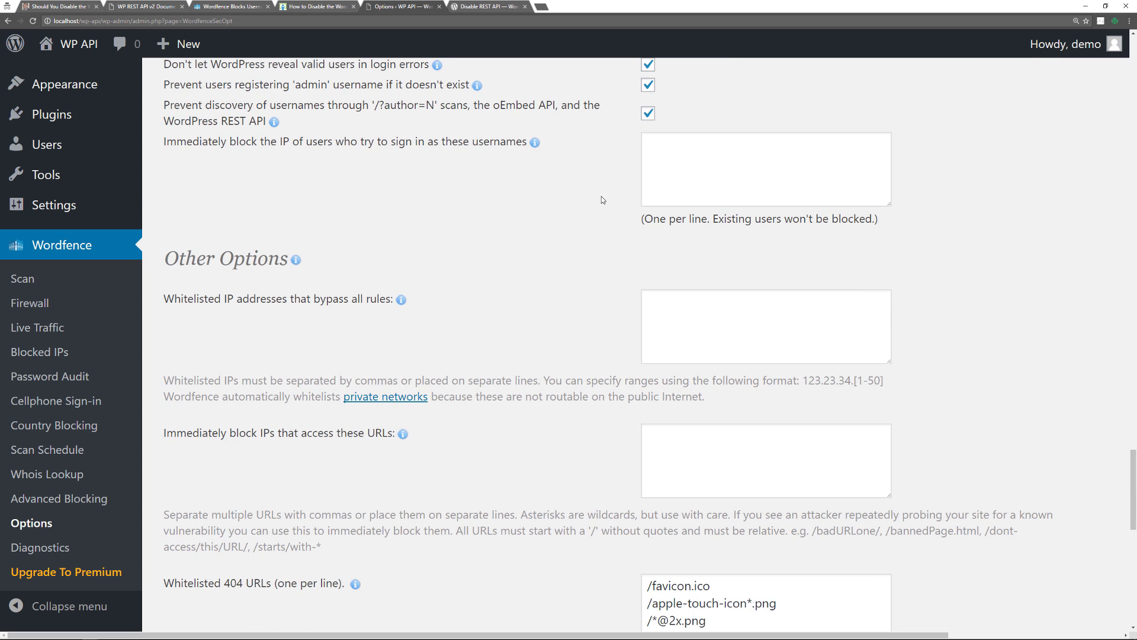
scroll(490, 334, "down", 3)
scroll(480, 340, "up", 2)
scroll(473, 342, "up", 1)
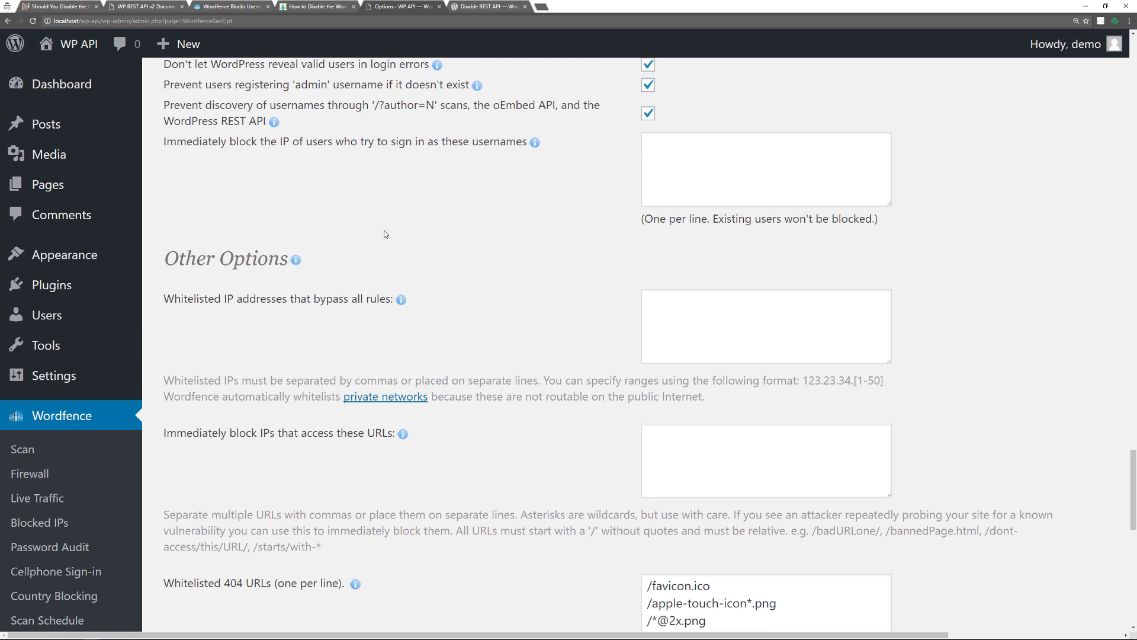
In Firefox, load wp-json/wp/v2/users, which now returns 401 'not allowed to list users', then go back.
key("super+Tab")
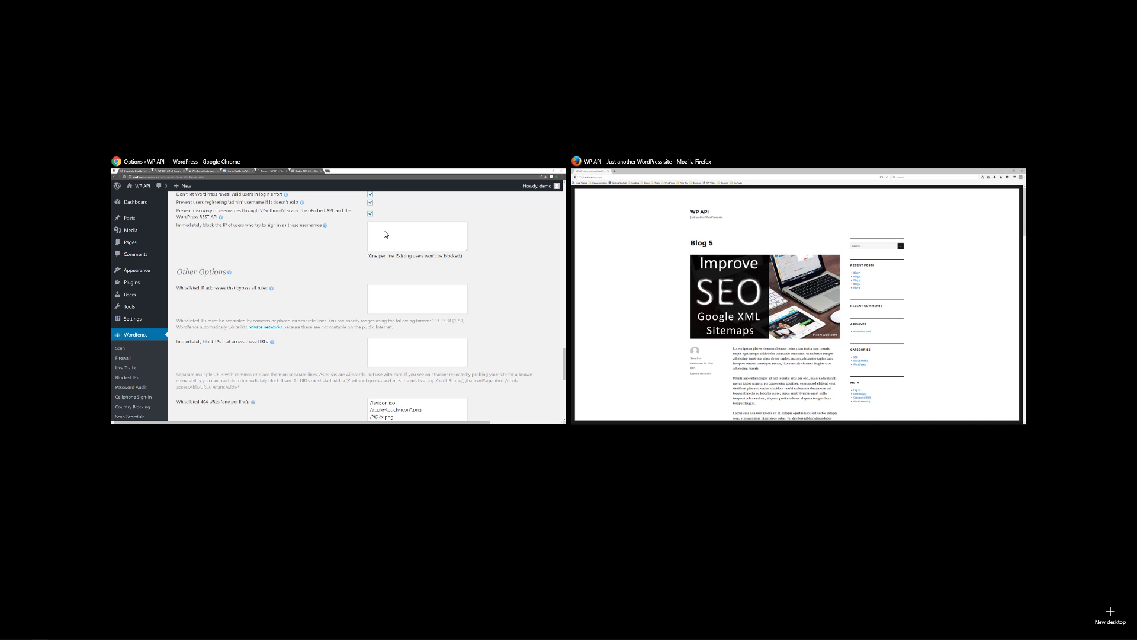
left_click(593, 247)
left_click(161, 23)
key("Return")
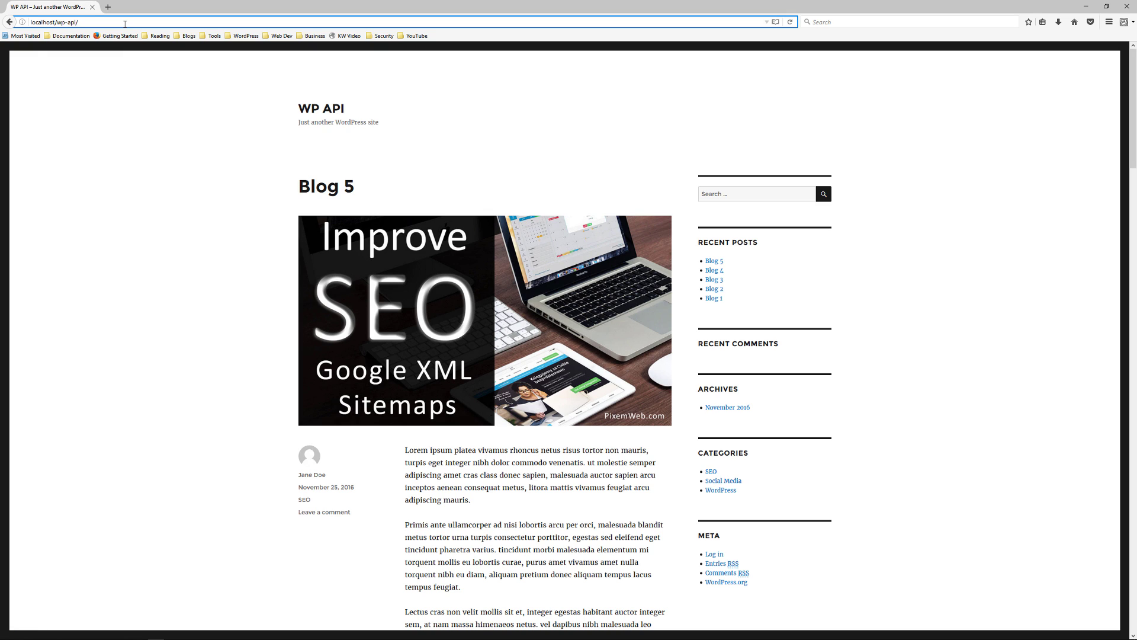
type("wp")
type("so")
type("wp")
type("rs")
key("Return")
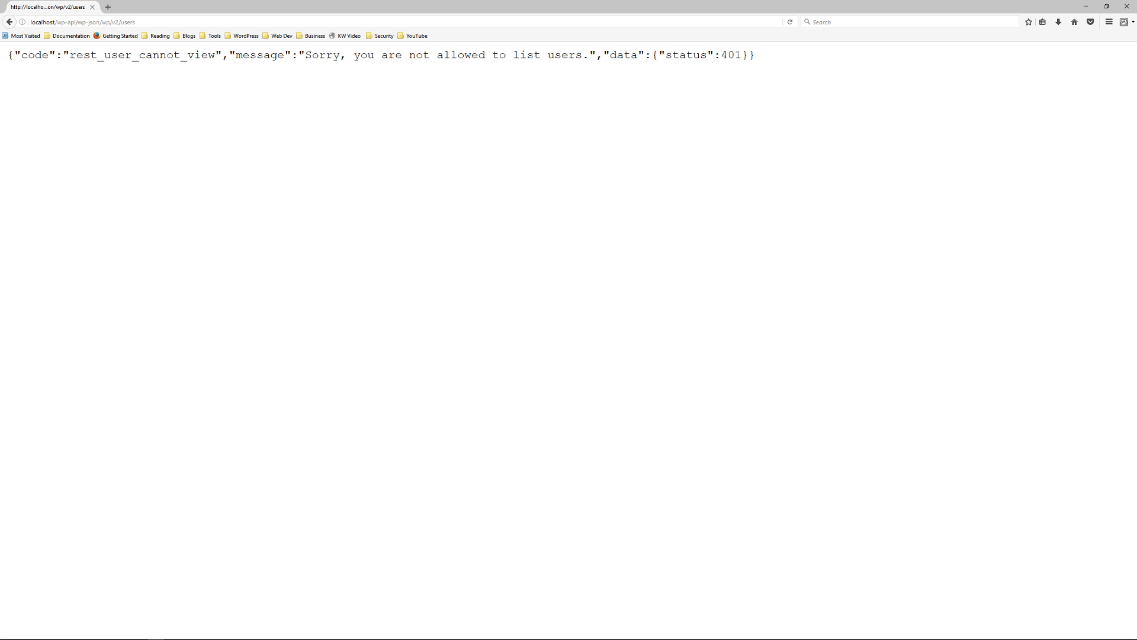
key("alt+Left")
Deactivate Wordfence Security from the Installed Plugins page.
key("alt+Tab")
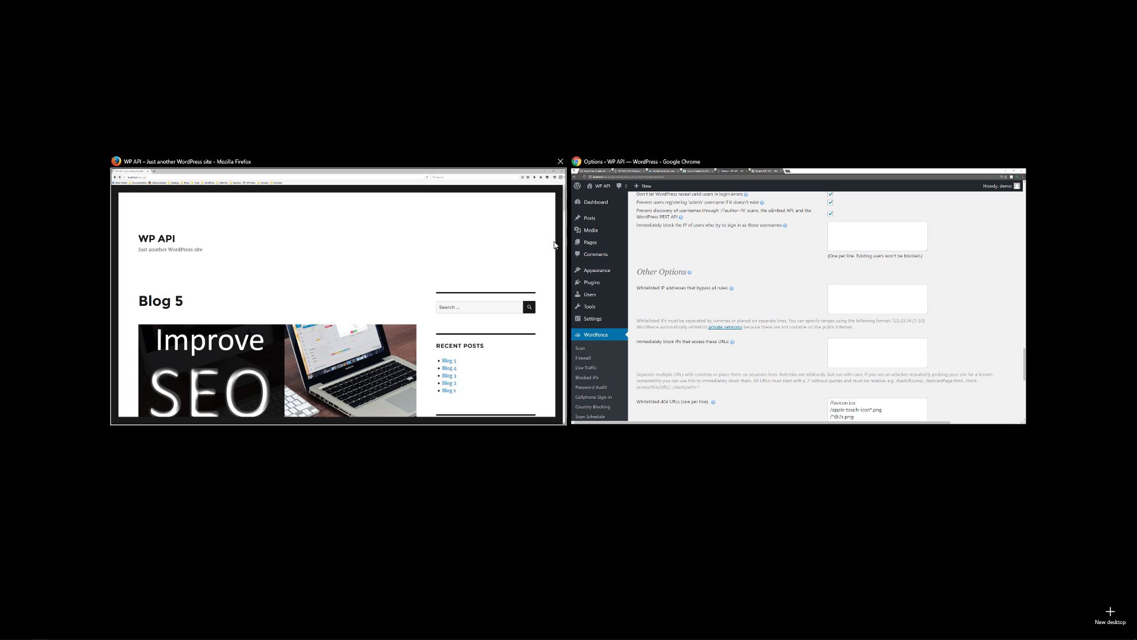
mouse_move(51, 284)
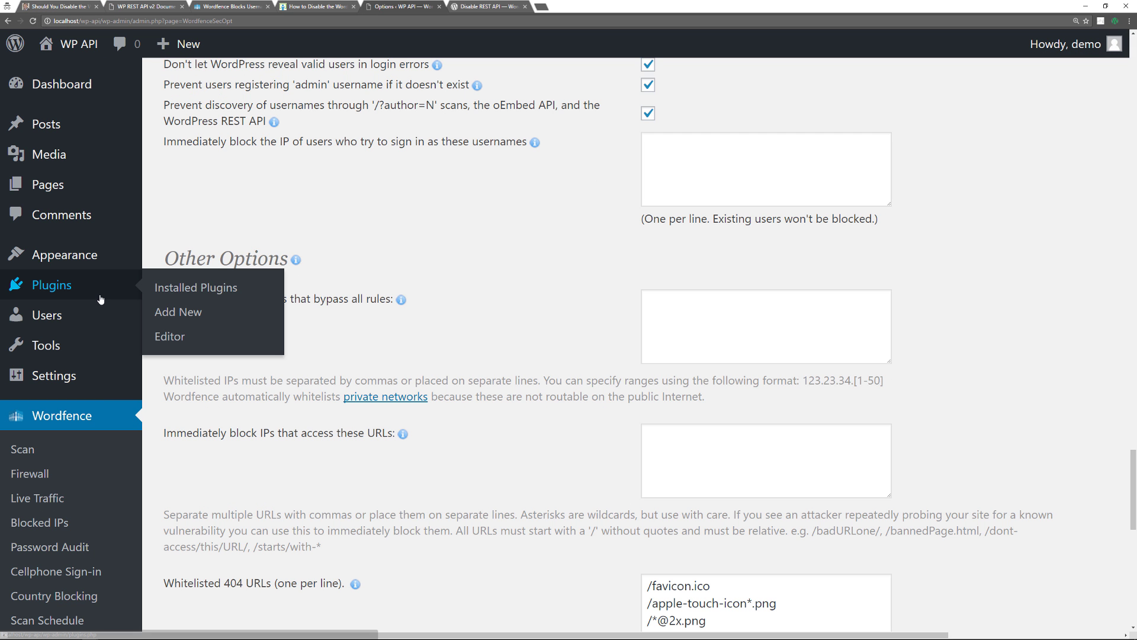
left_click(181, 296)
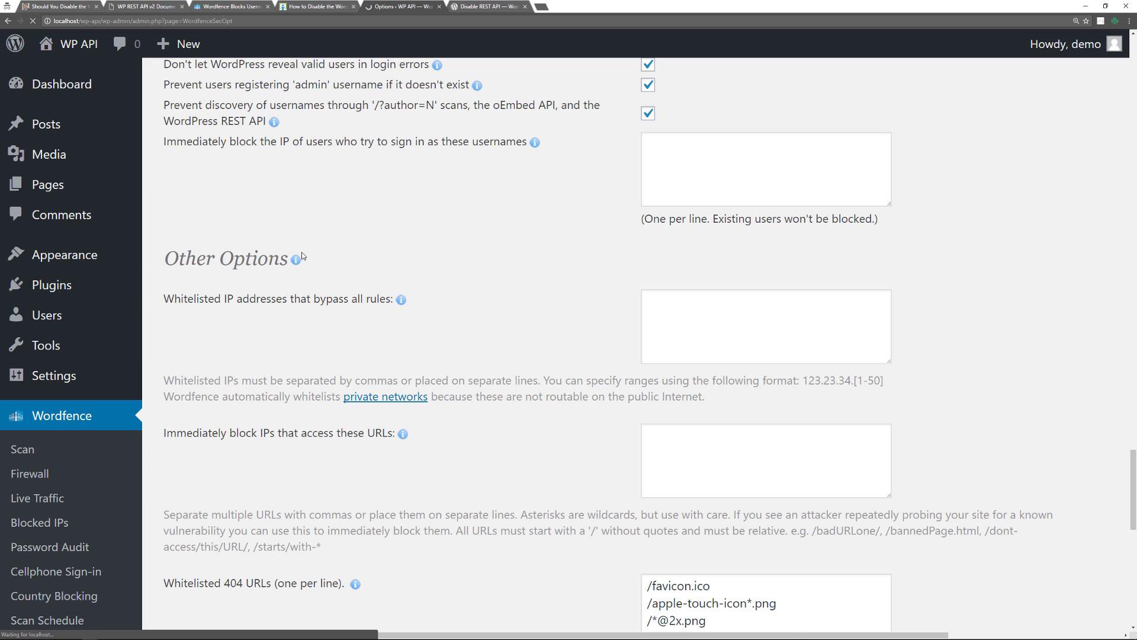
key("Return")
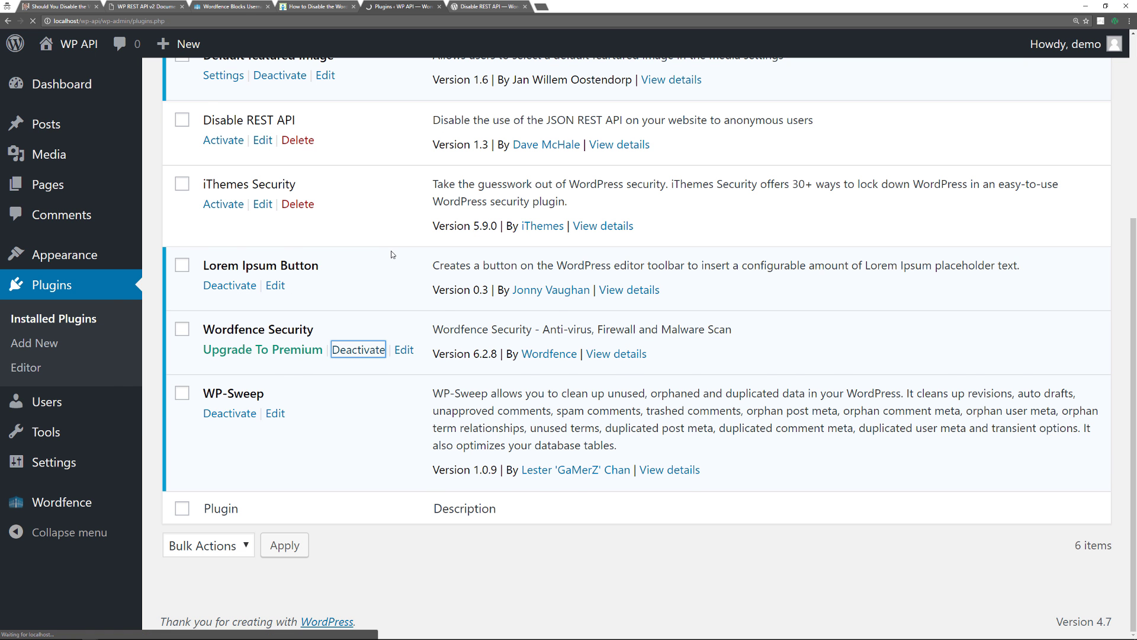
key("alt+Tab")
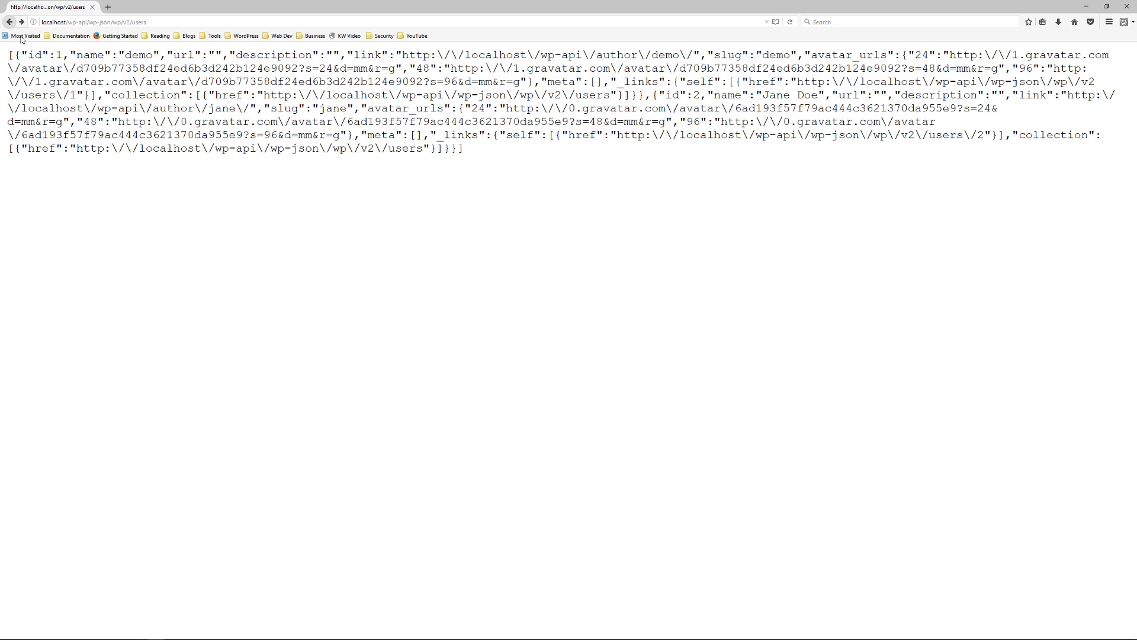
Reload the users endpoint in Firefox, which again lists demo and Jane Doe.
left_click(9, 21)
left_click(790, 22)
left_click(116, 22)
left_click(378, 261)
Activate iThemes Security and bring up its settings at the WordPress Tweaks REST API option.
key("super+Tab")
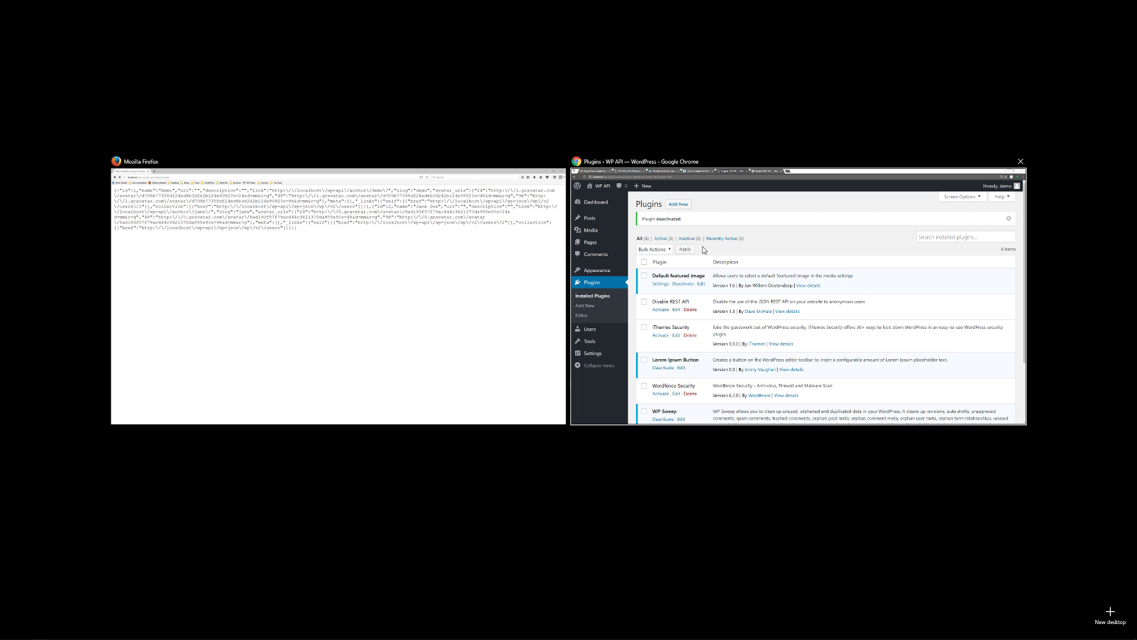
left_click(703, 246)
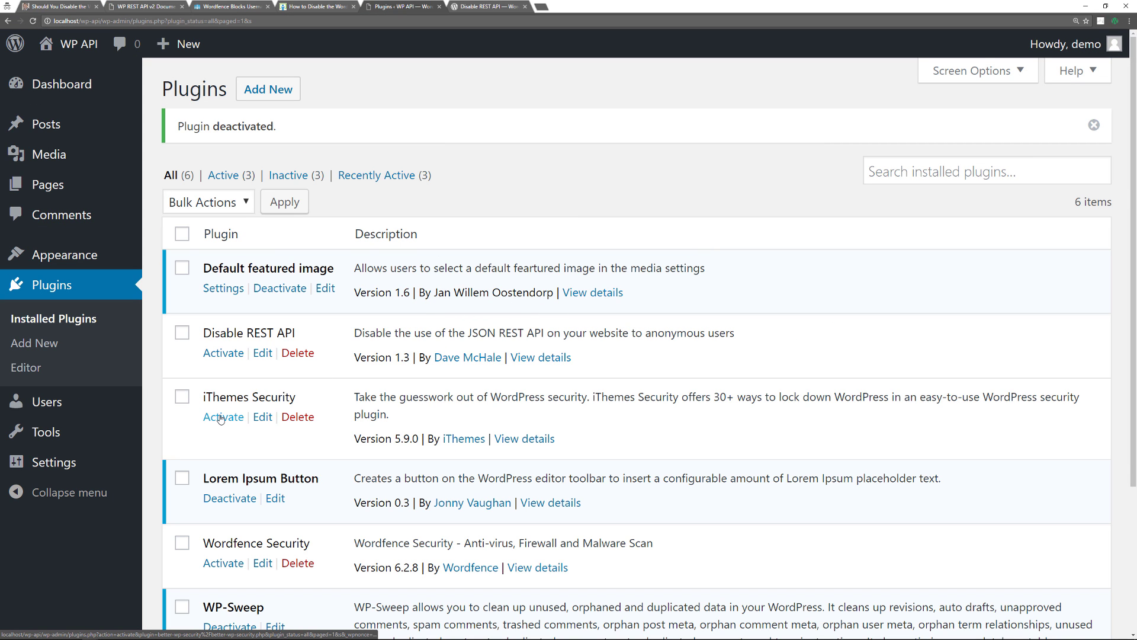
left_click(220, 419)
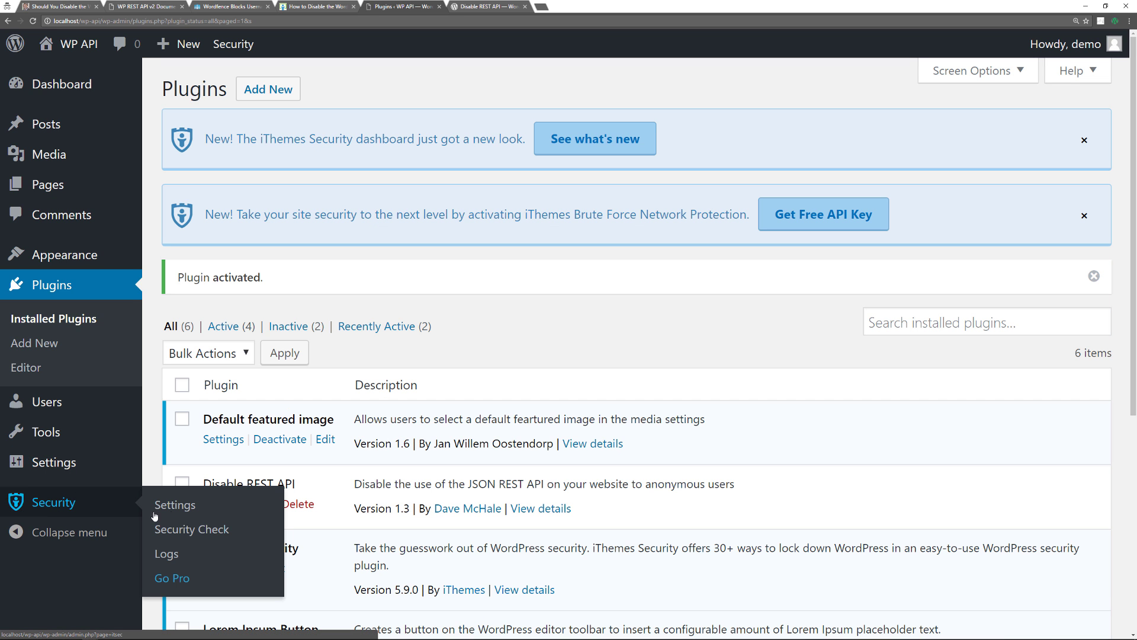
left_click(173, 511)
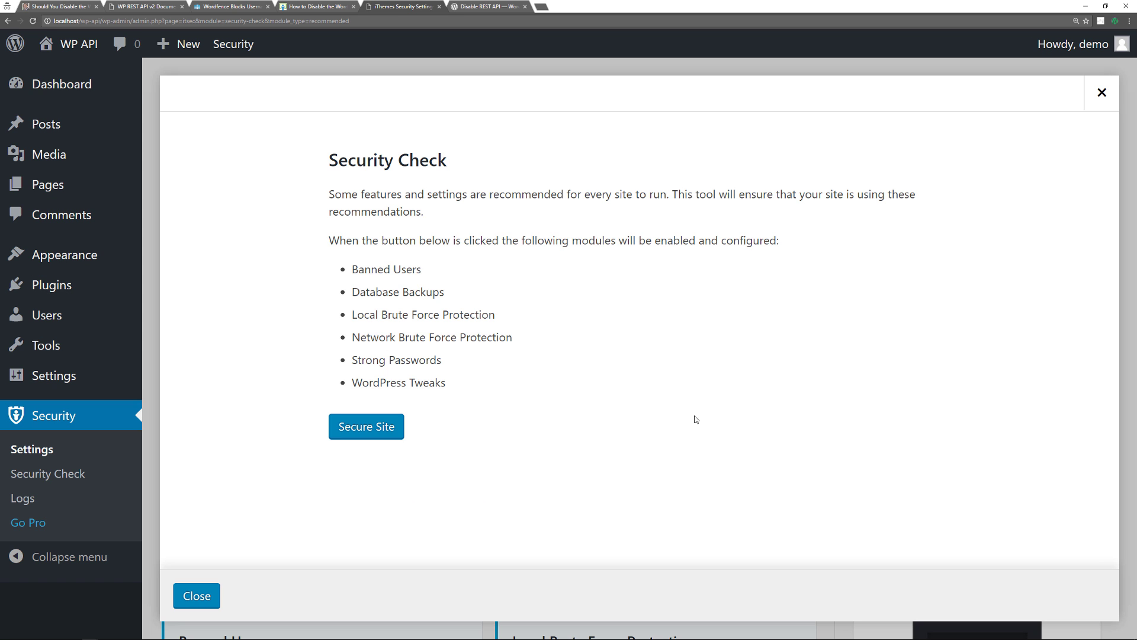
left_click(212, 594)
scroll(504, 434, "down", 5)
scroll(504, 434, "down", 2)
scroll(504, 434, "down", 3)
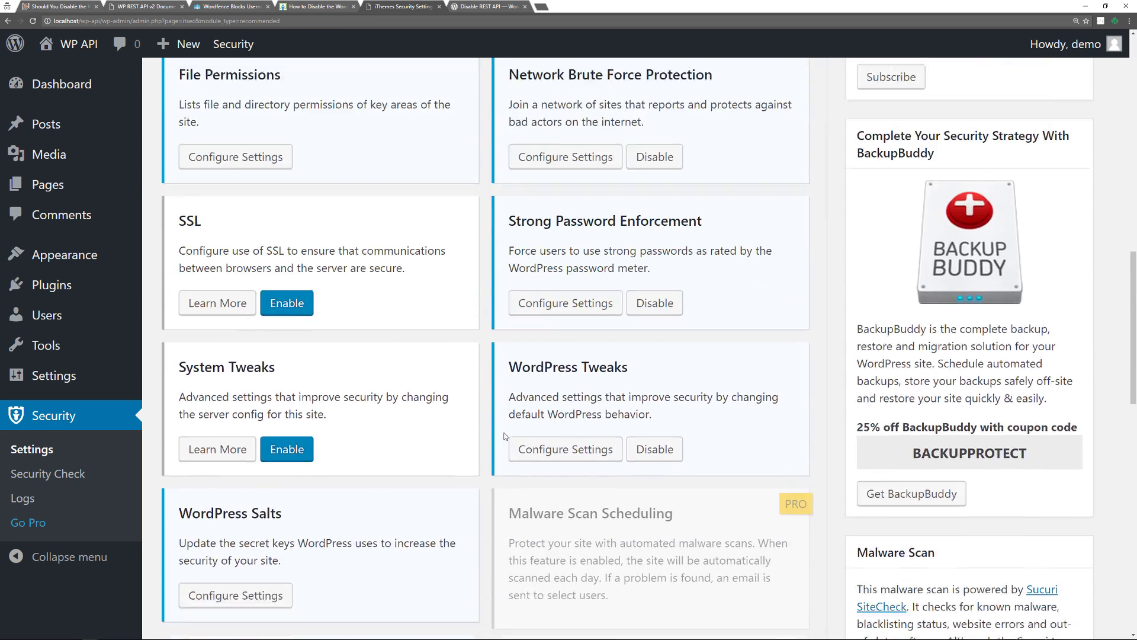
scroll(504, 433, "down", 1)
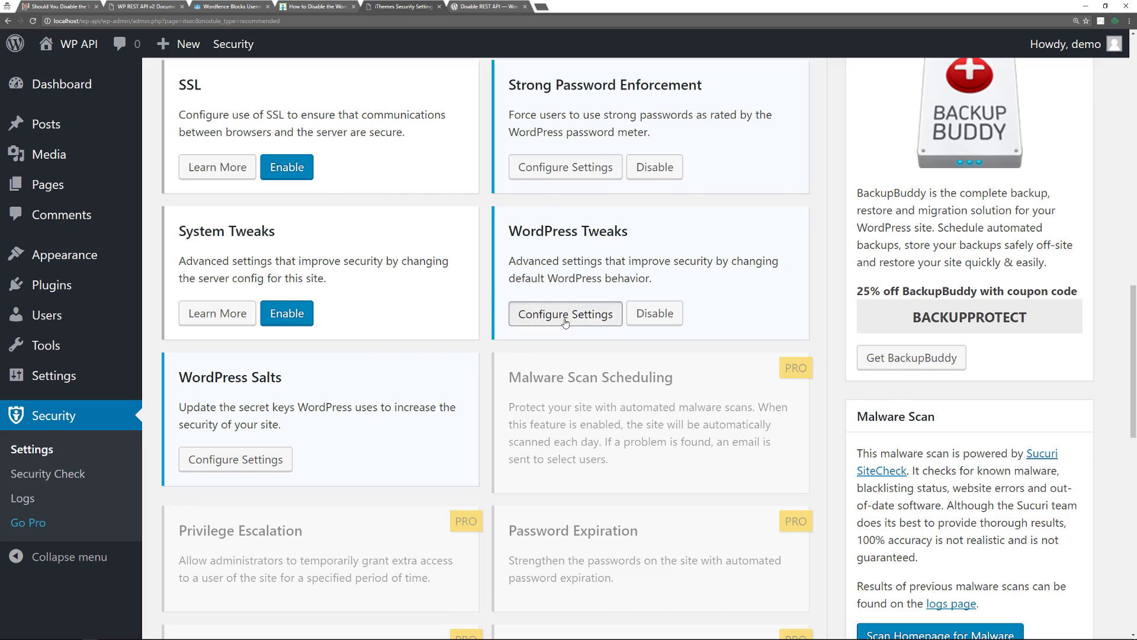
In iThemes Security's WordPress Tweaks, set REST API to 'Disable REST API (recommended)' and save.
left_click(565, 322)
scroll(484, 363, "down", 4)
scroll(483, 363, "down", 1)
scroll(484, 362, "down", 4)
scroll(484, 363, "down", 2)
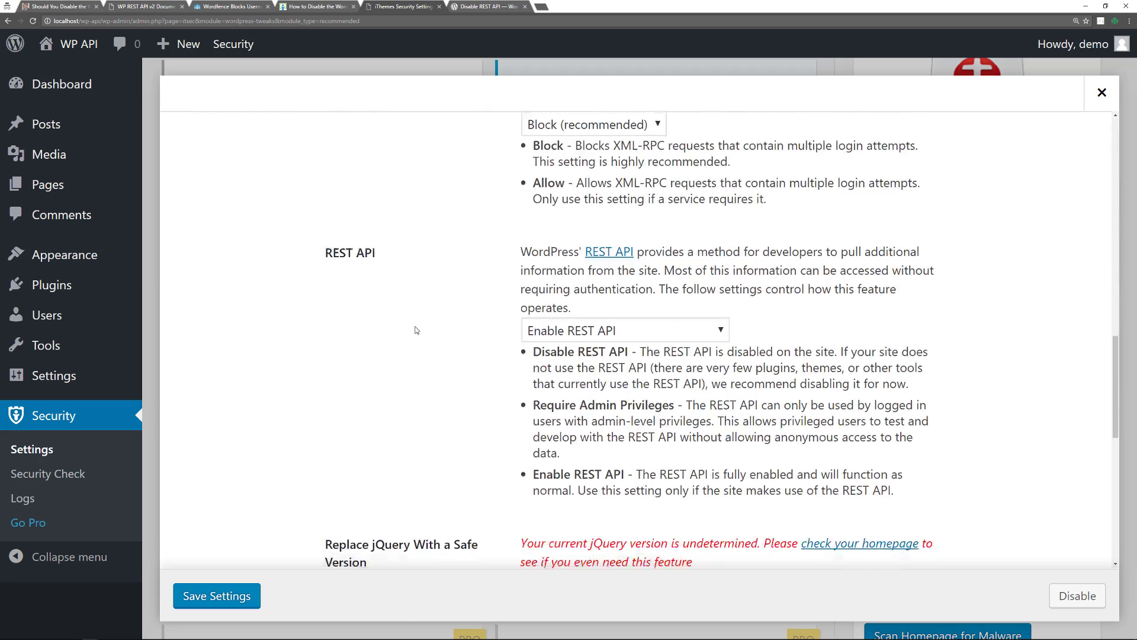
scroll(419, 351, "down", 1)
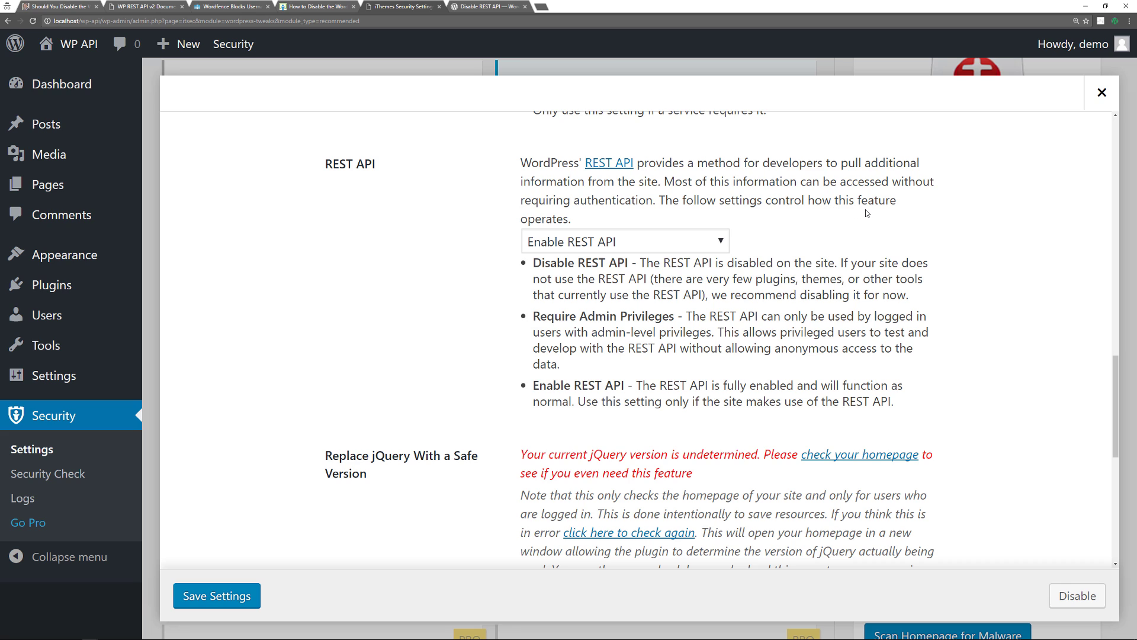
left_click(624, 241)
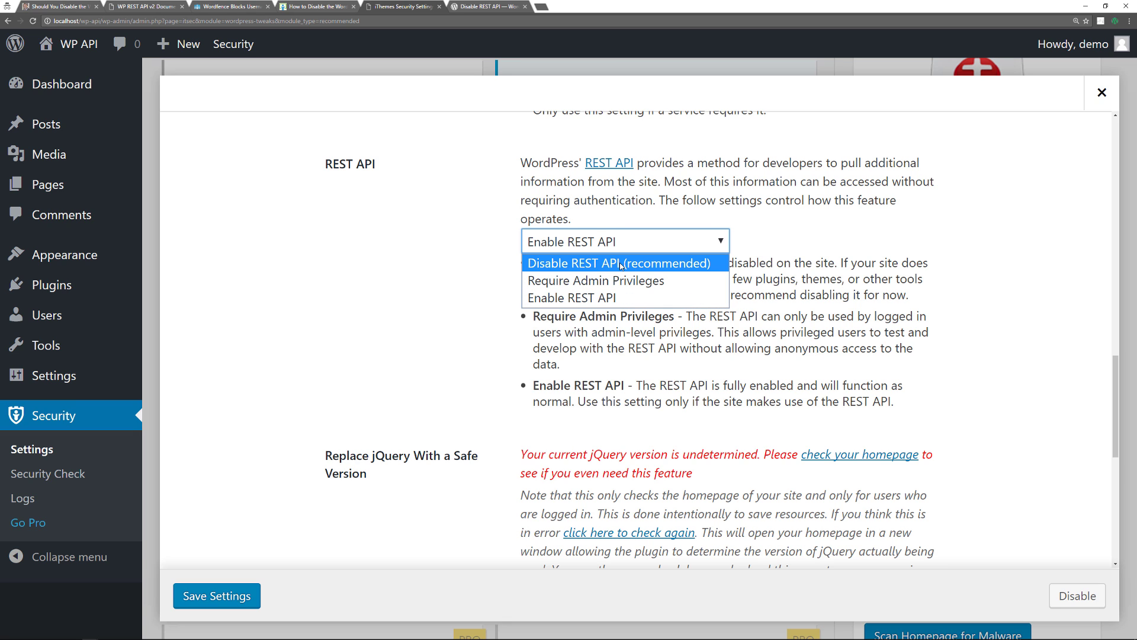
left_click(618, 318)
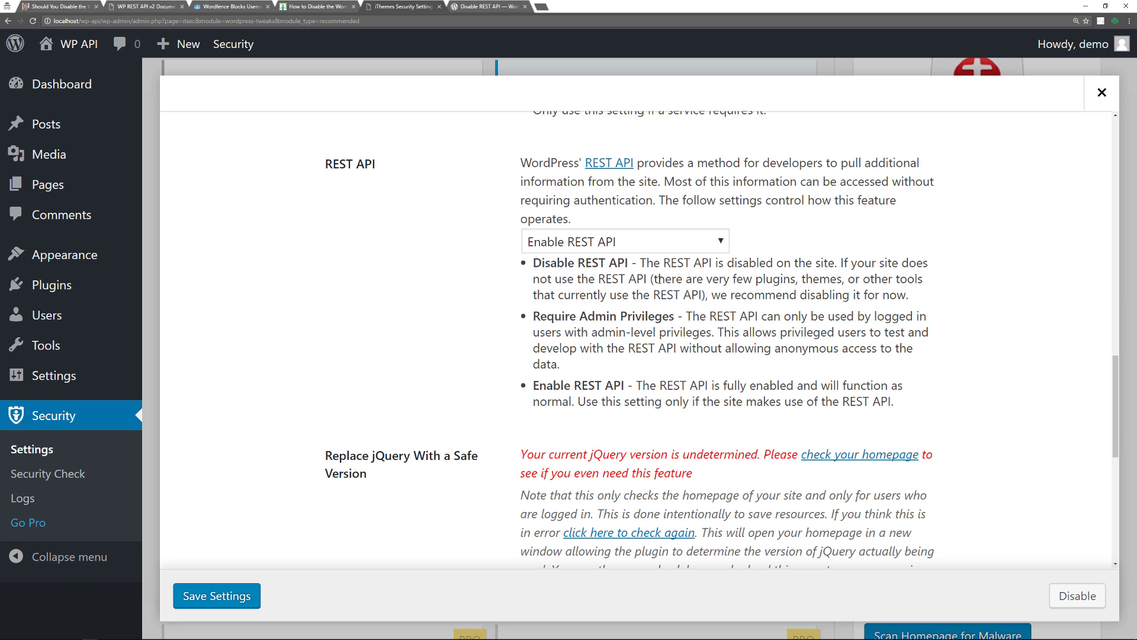
left_click(663, 242)
left_click(577, 262)
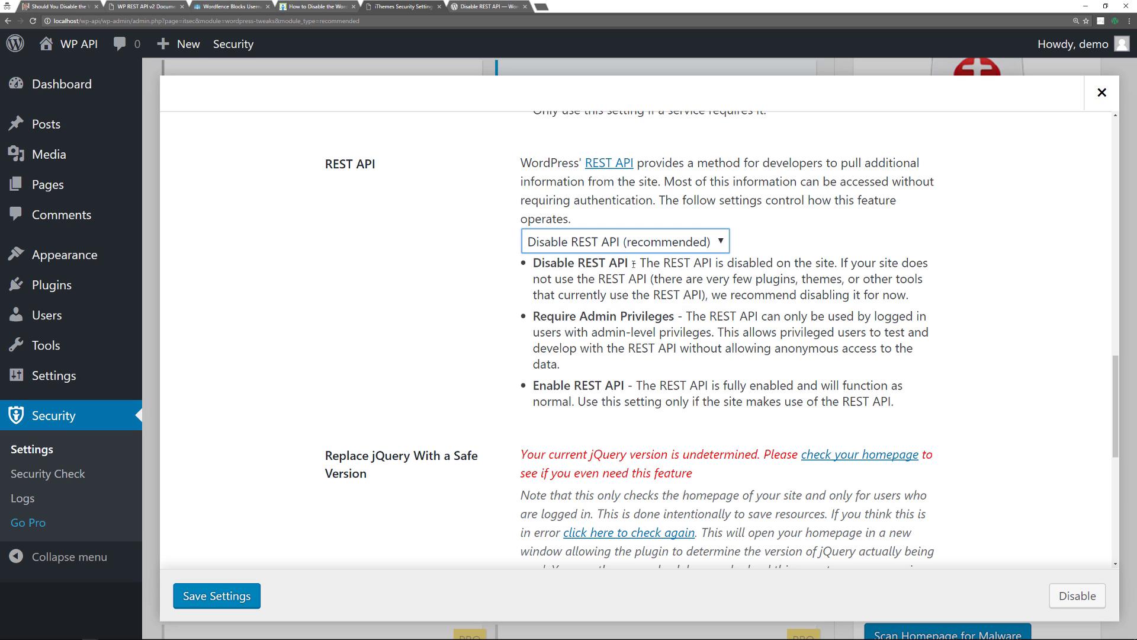
left_click(245, 594)
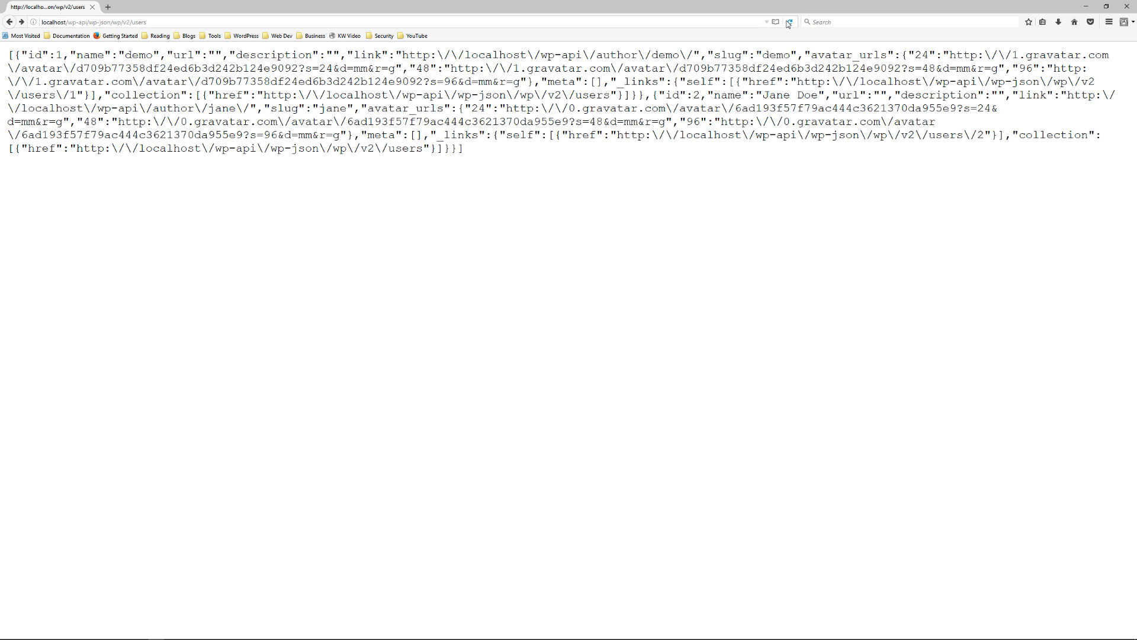
Reload the wp-json/wp/v2/users page to see the 403 'REST API is disabled' response.
left_click(789, 22)
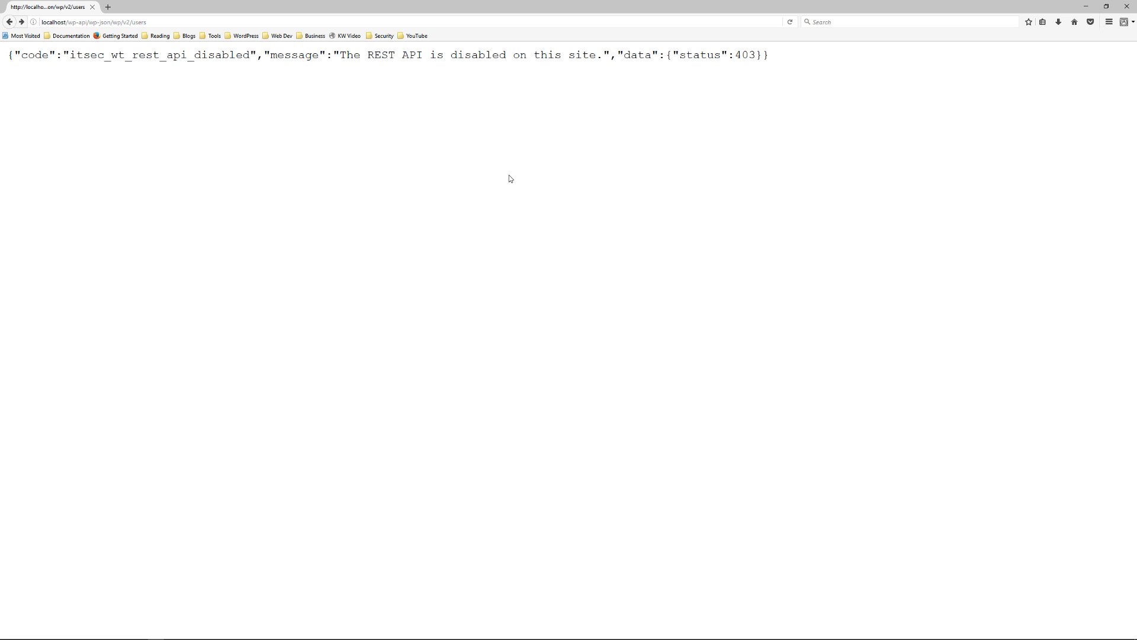
Back in the WordPress admin, change the WordPress Tweaks REST API setting to 'Enable REST API'.
key("super+Tab")
key("Right")
key("Return")
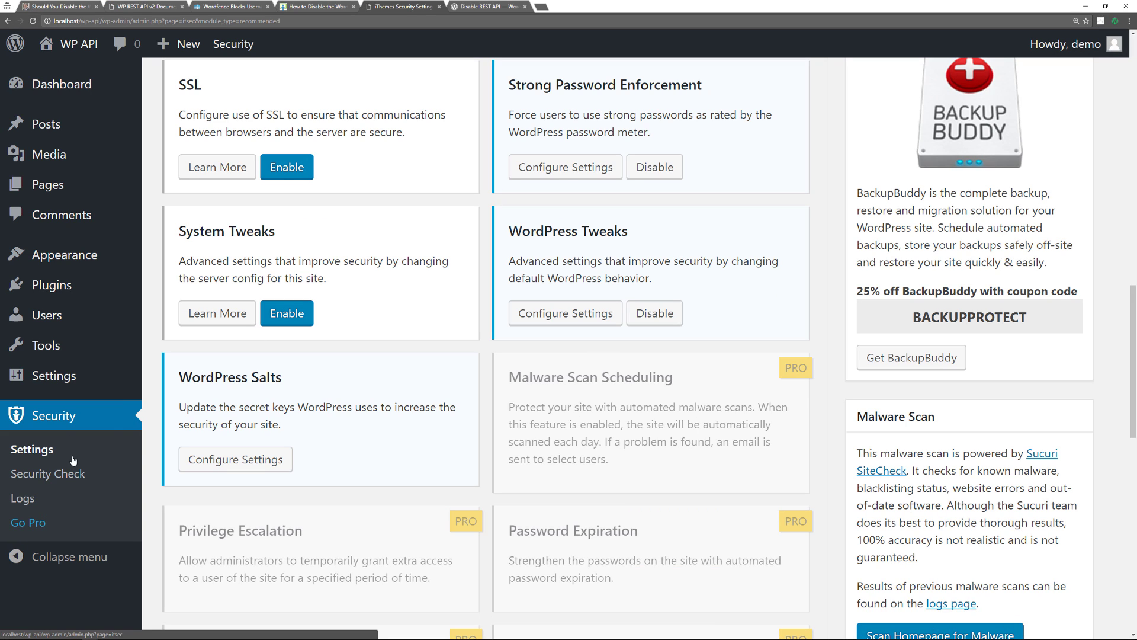
left_click(574, 322)
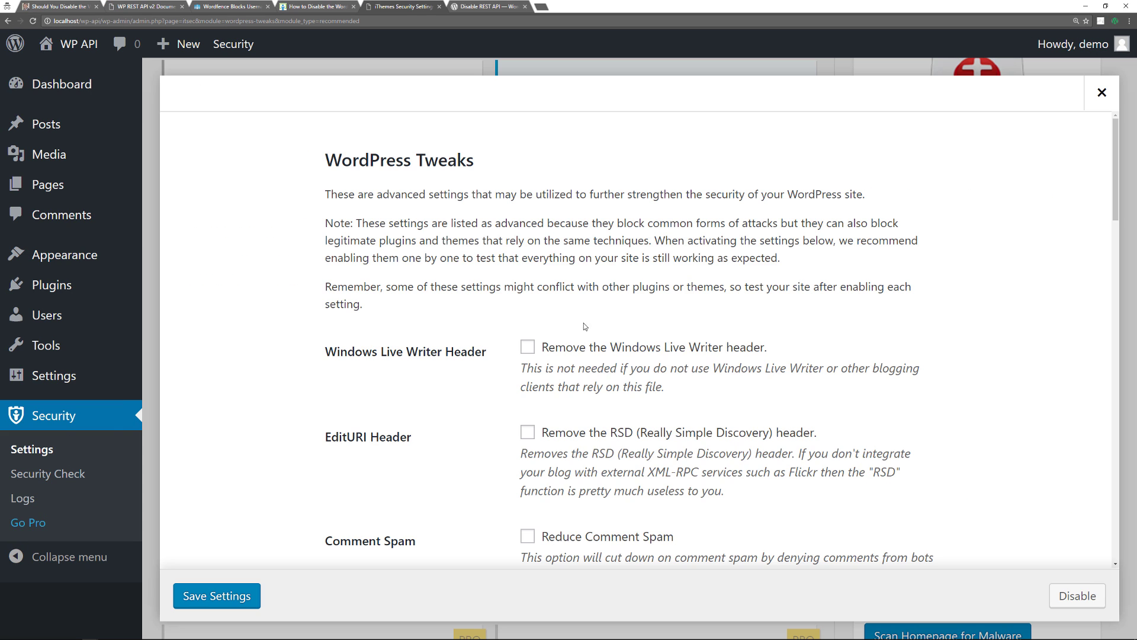
scroll(569, 266, "down", 5)
scroll(564, 180, "down", 5)
scroll(563, 180, "up", 2)
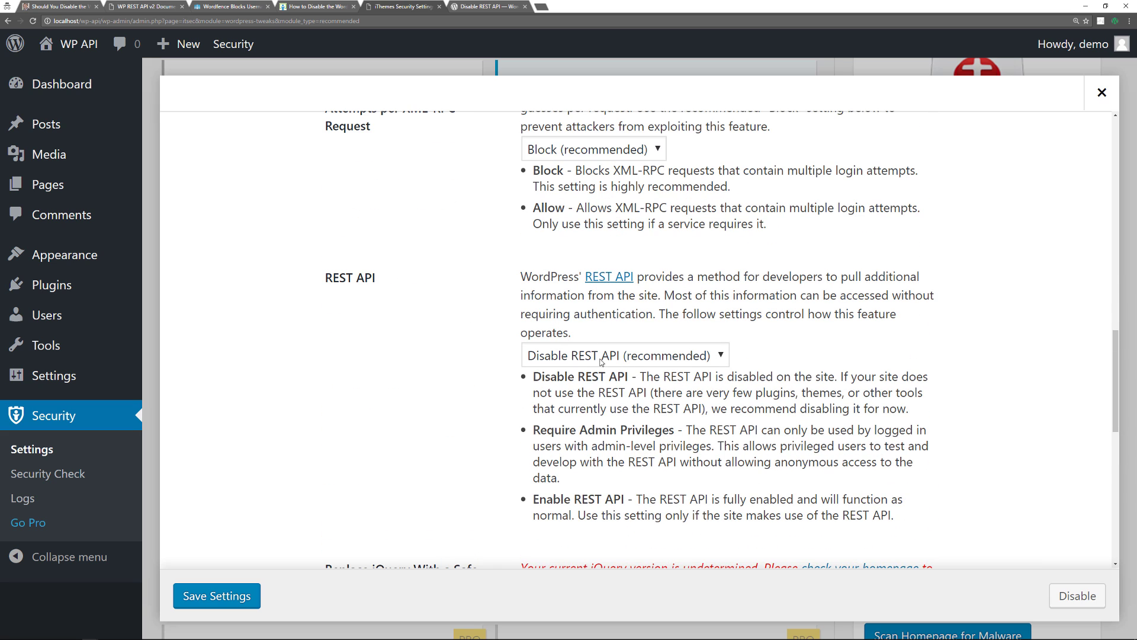
left_click(636, 359)
left_click(588, 412)
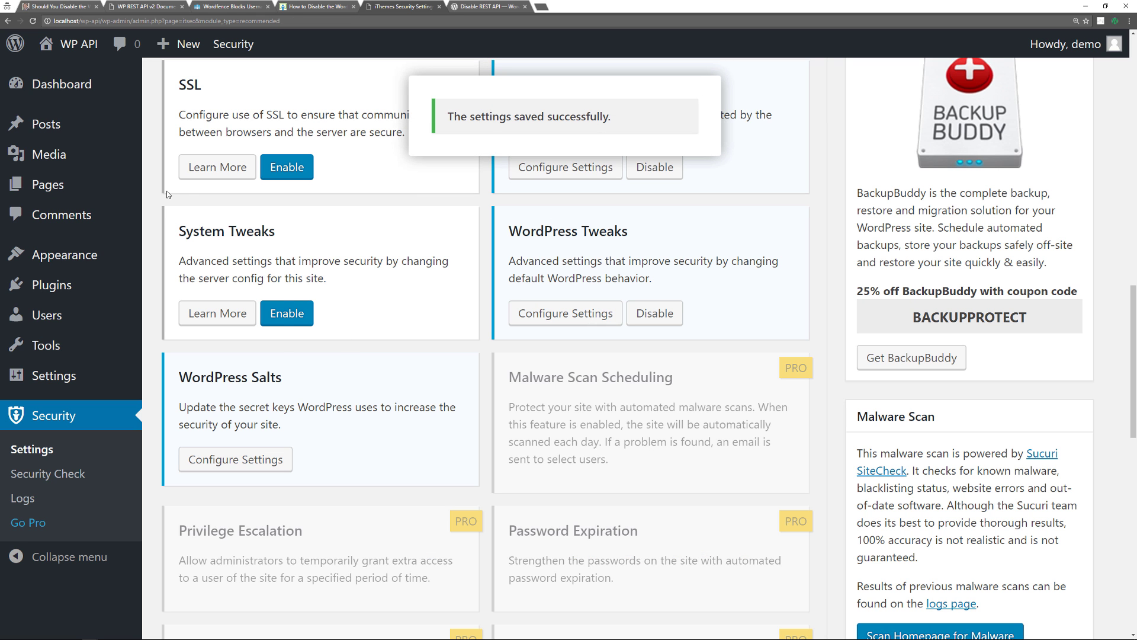
mouse_move(51, 284)
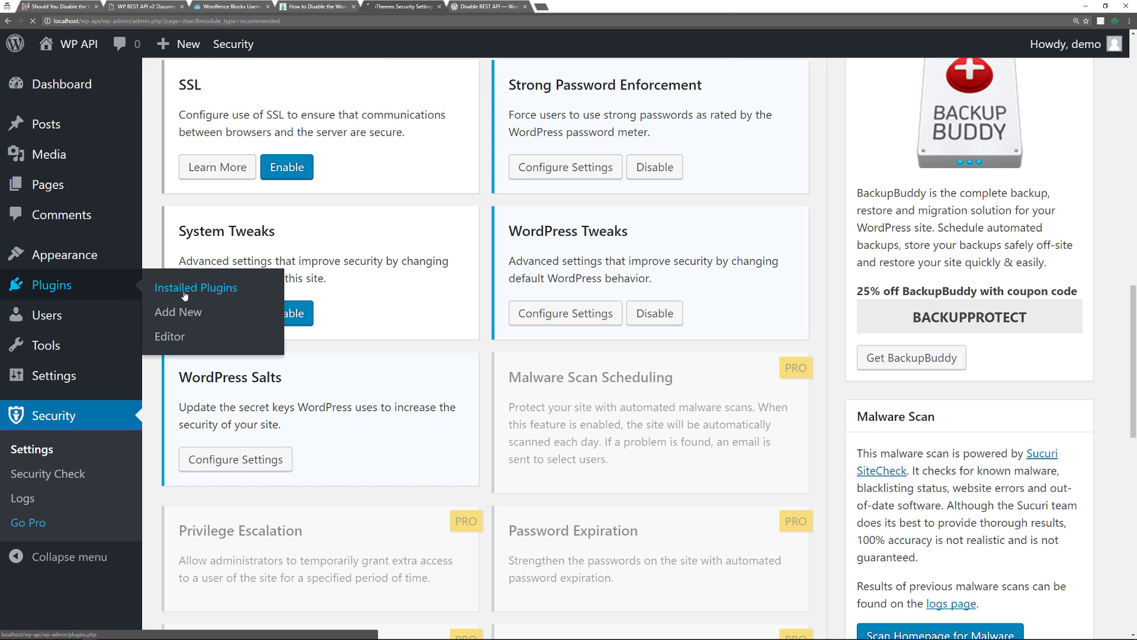
Go to Installed Plugins and recheck the users endpoint in Firefox before deactivating iThemes Security.
left_click(187, 289)
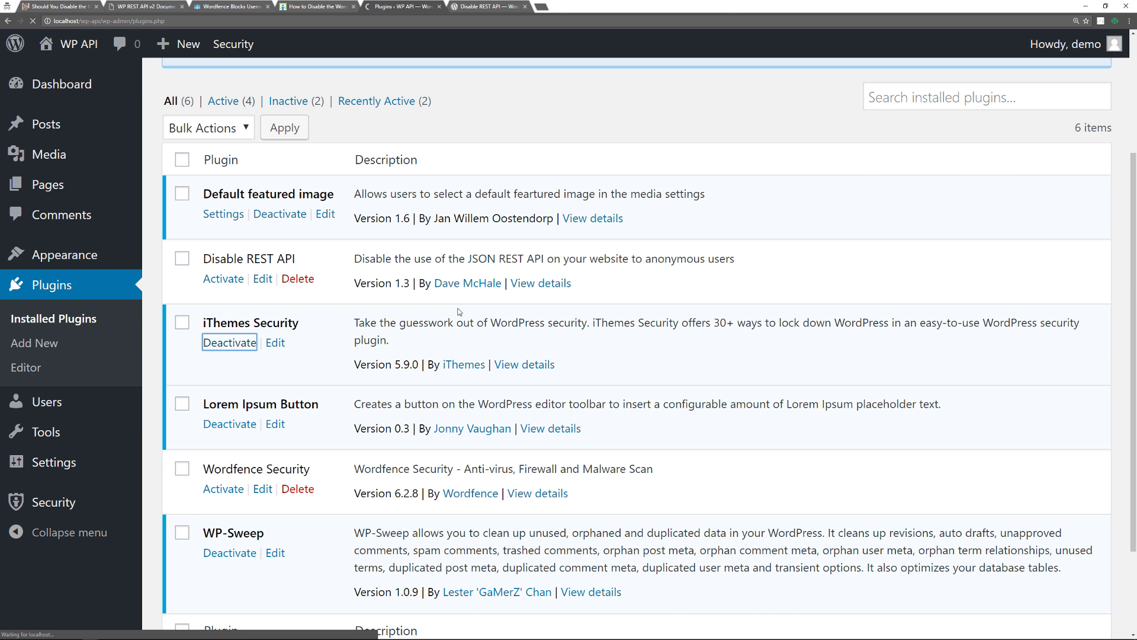
key("alt+Tab")
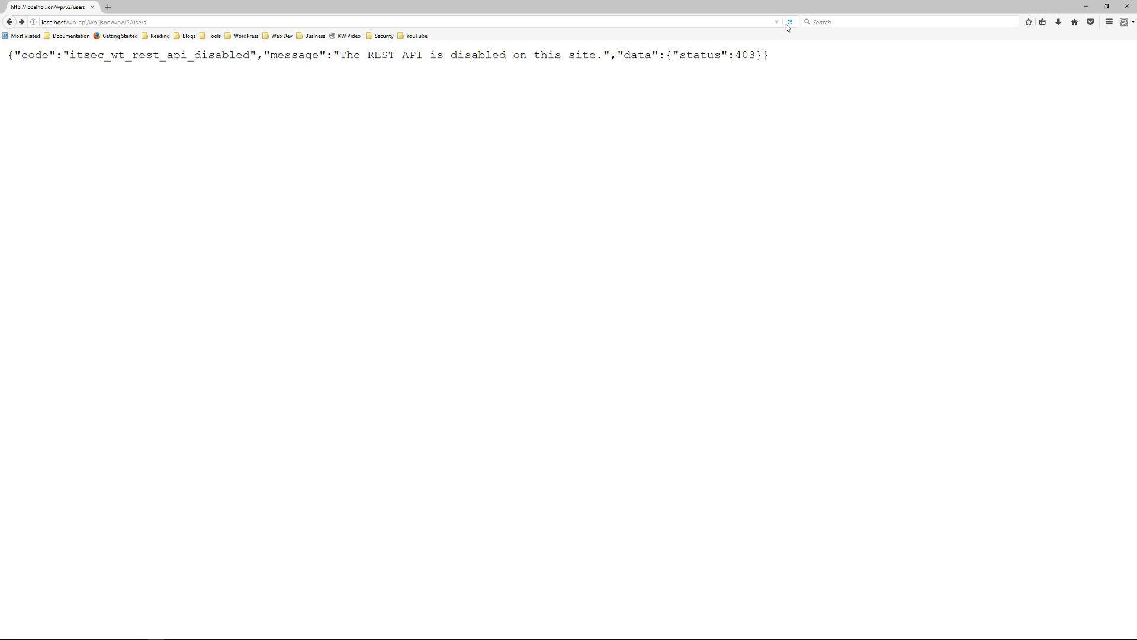
left_click(787, 24)
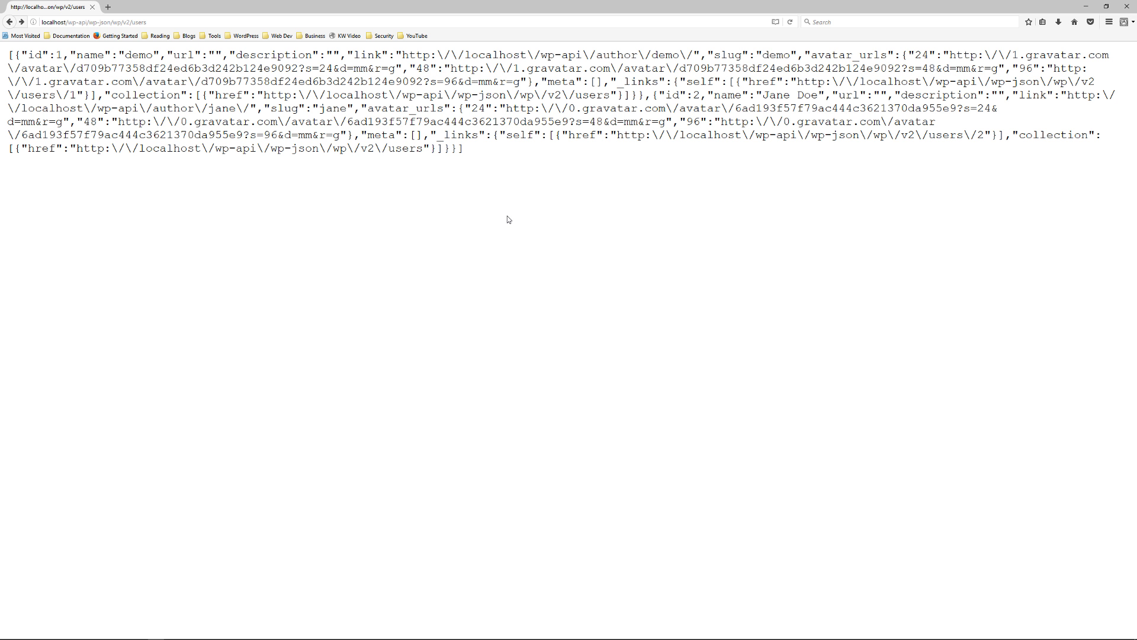
key("alt+Tab")
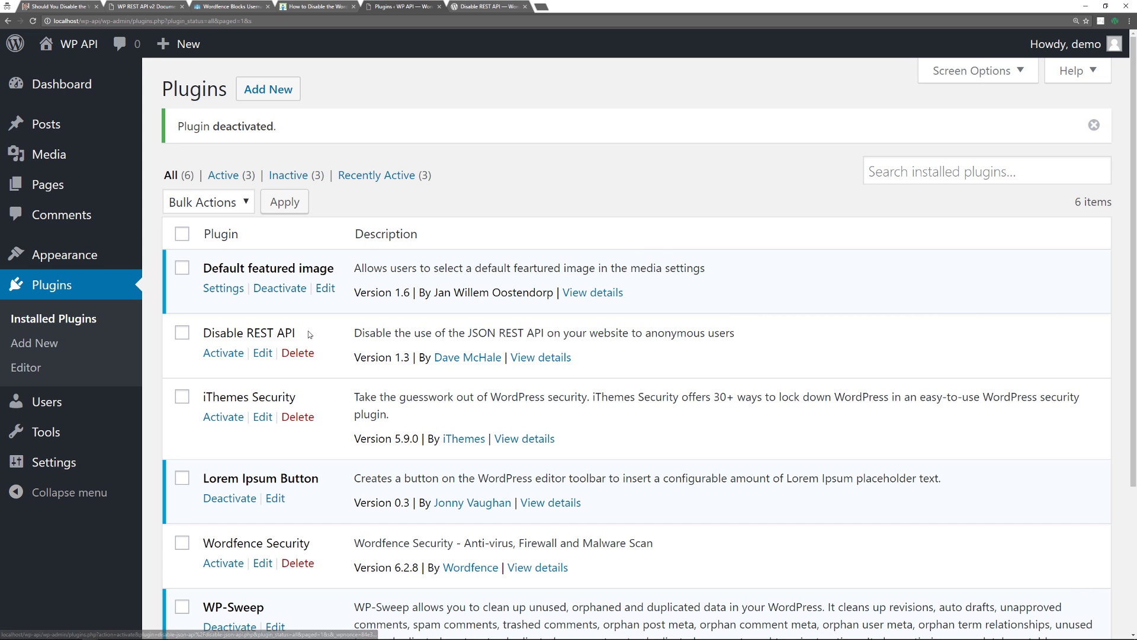
Activate the Disable REST API plugin and reload the users endpoint to see the 401 'only authenticated users' error.
left_click(274, 97)
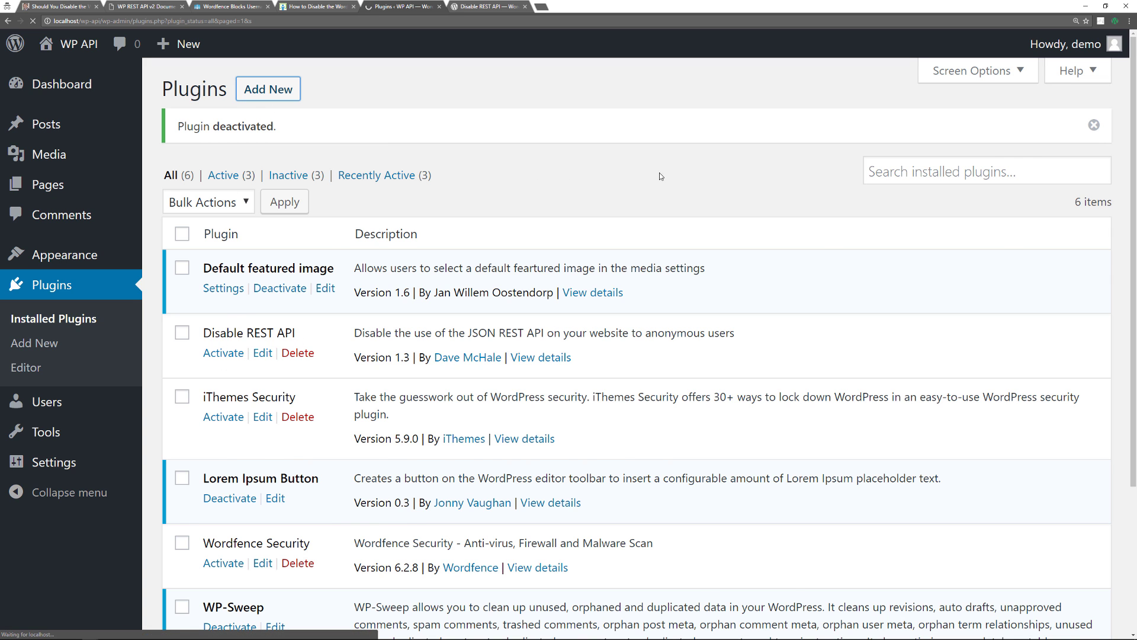
type("disable rest api")
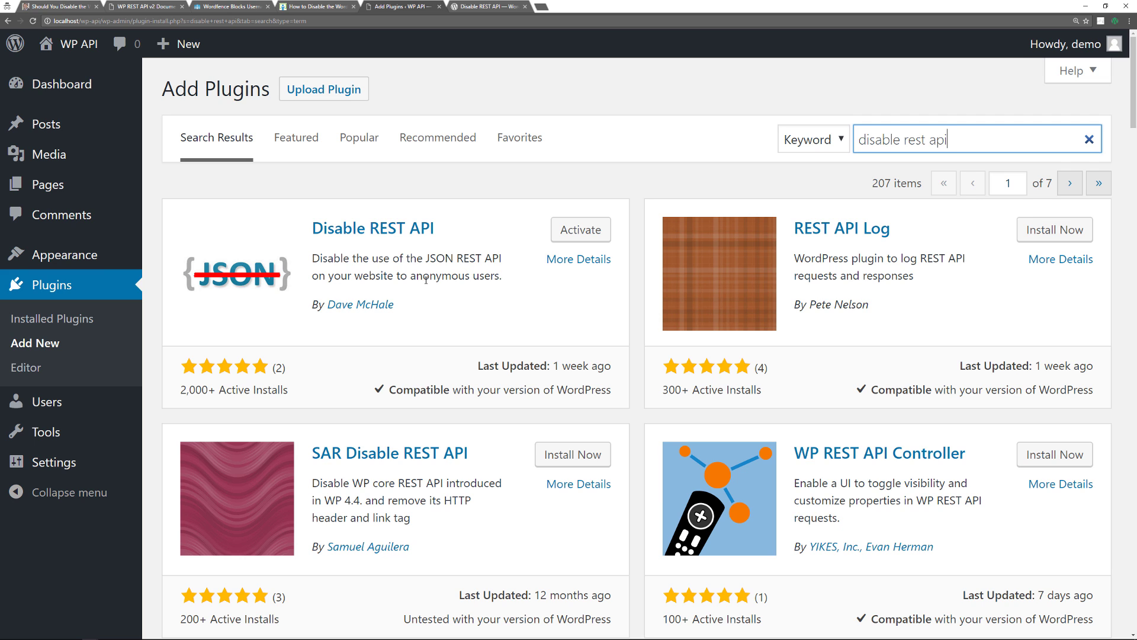
left_click(580, 234)
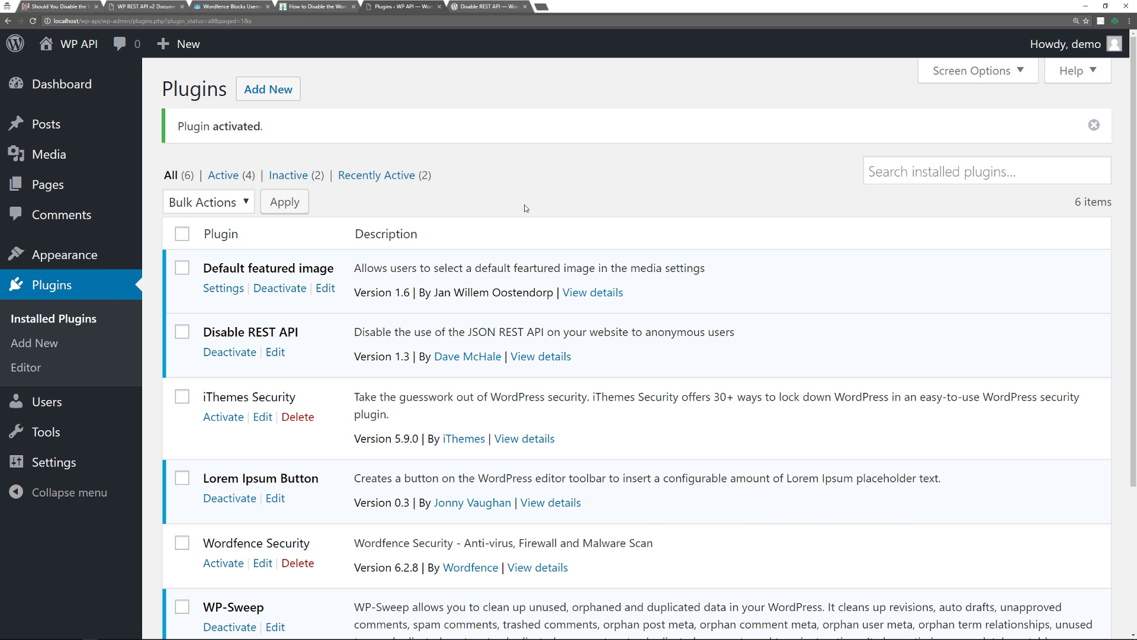
key("alt+Tab")
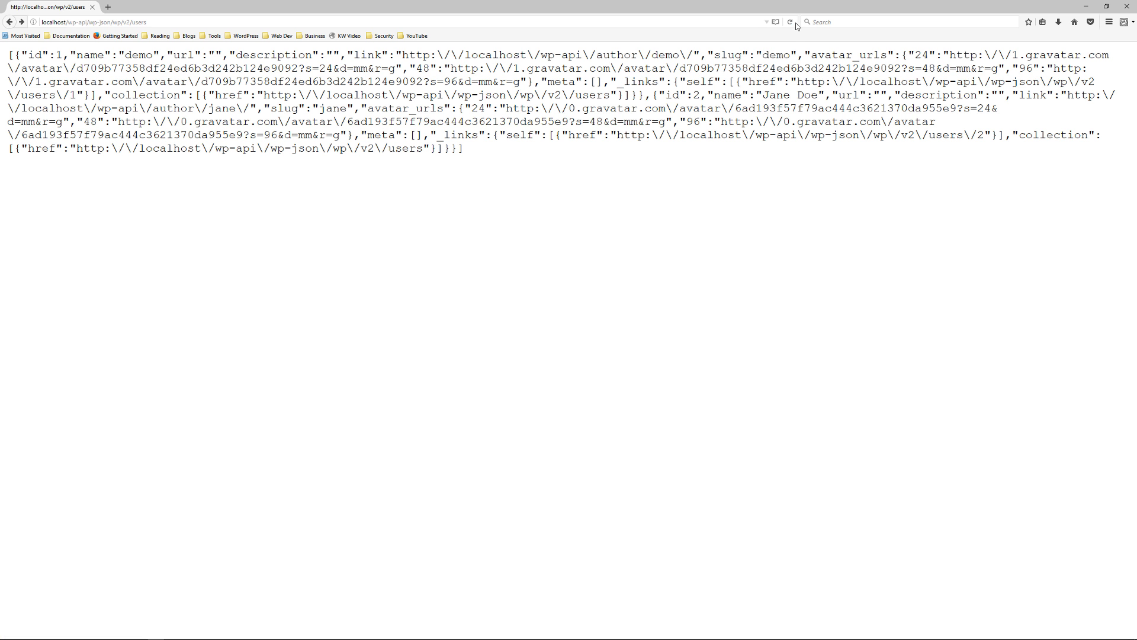
left_click(791, 23)
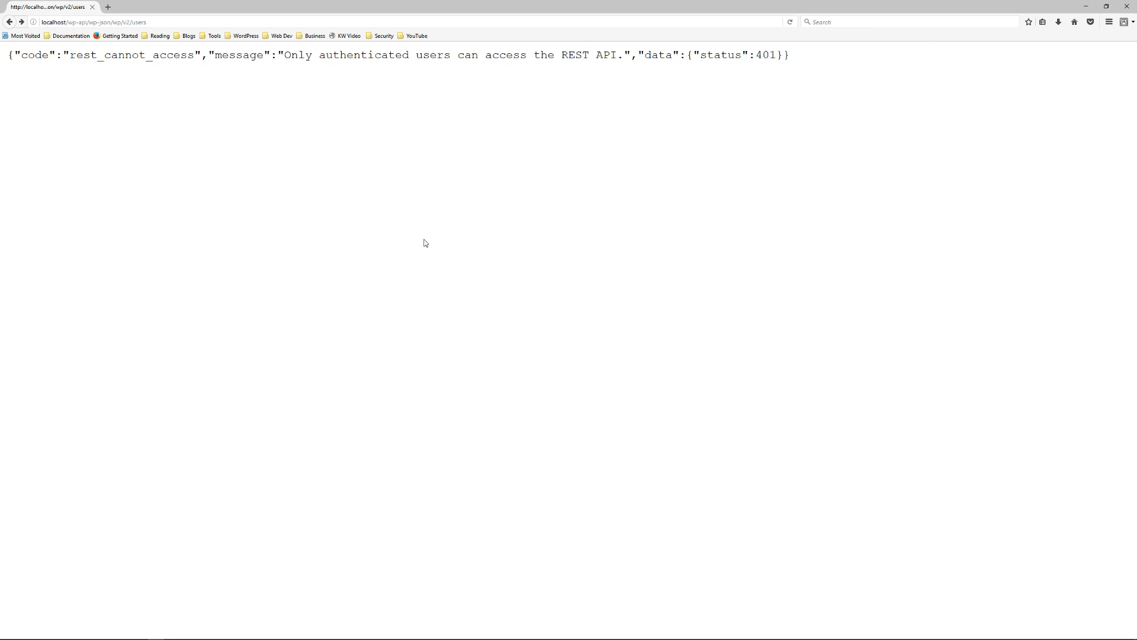
Return to the WordPress Plugins page and deactivate the Disable REST API plugin.
key("super+Tab")
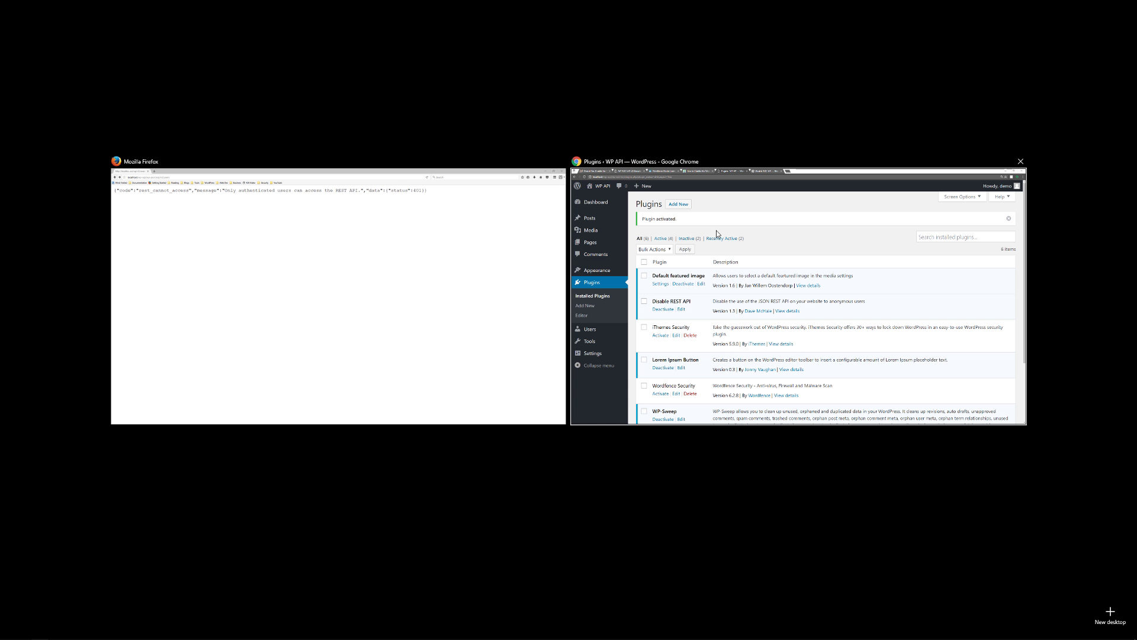
left_click(728, 230)
left_click(227, 354)
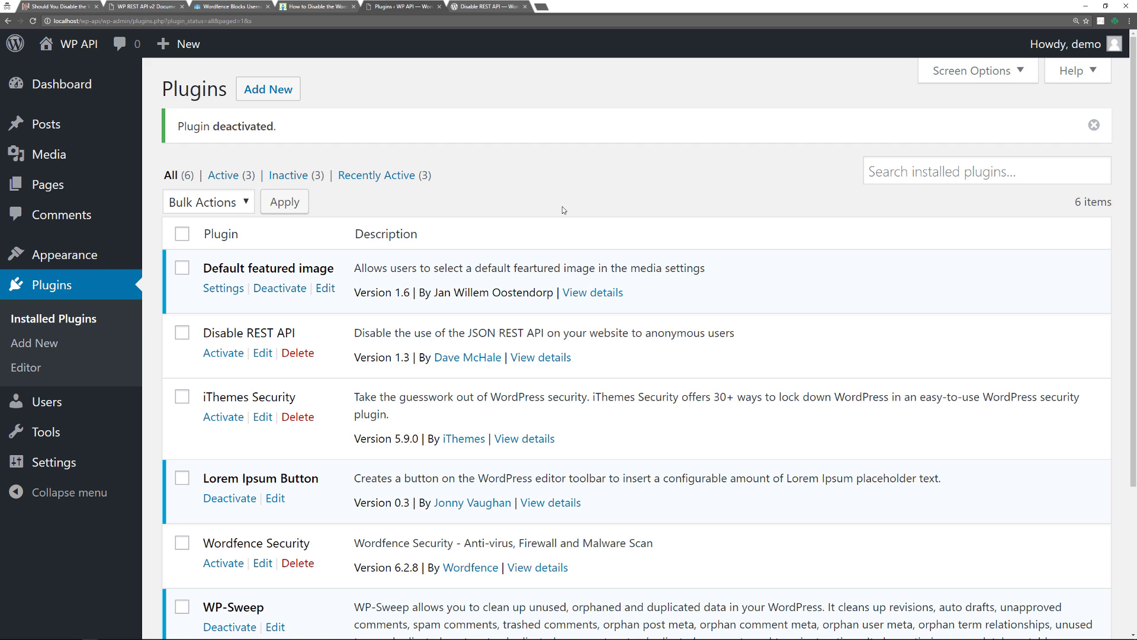
scroll(562, 206, "down", 2)
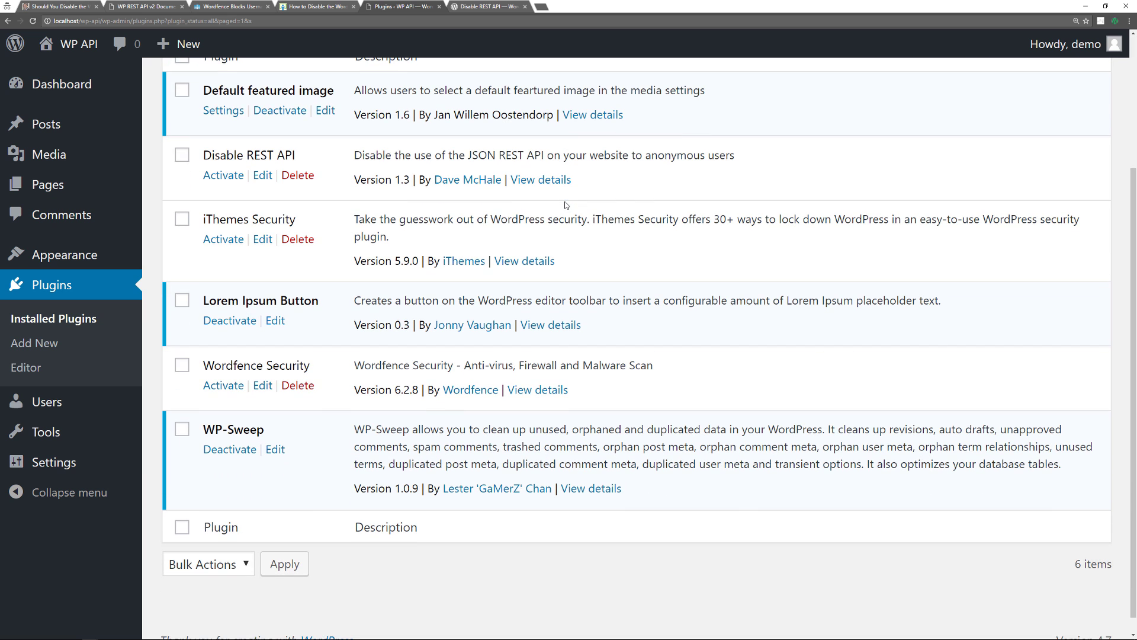
scroll(564, 206, "up", 2)
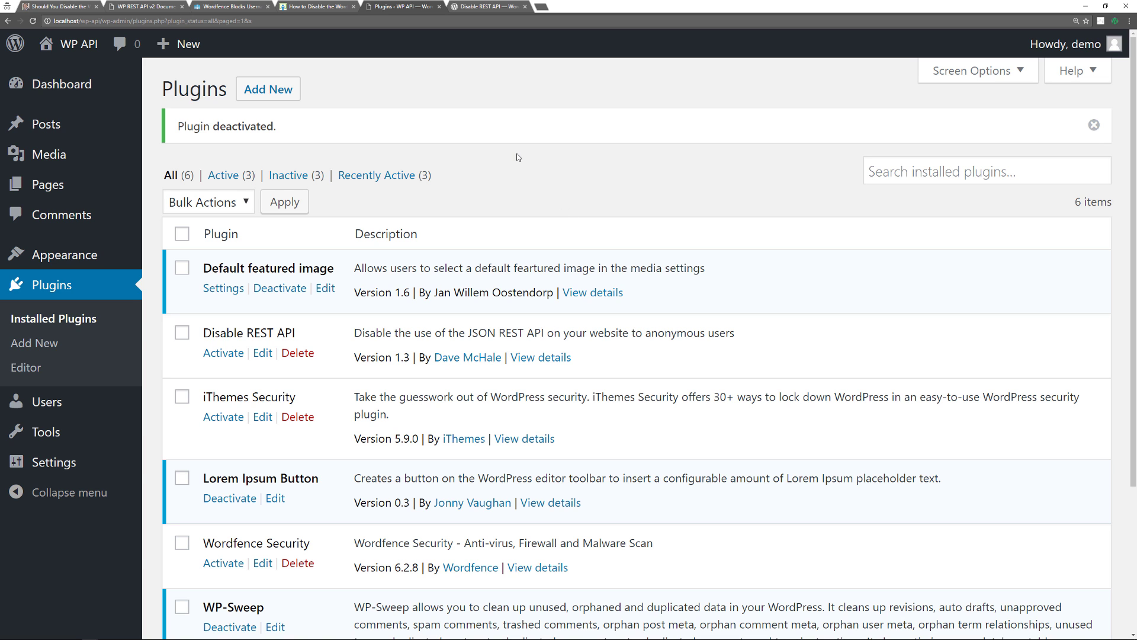
Reload the users endpoint in Firefox to confirm the user list is back, then return to the Chrome WordPress window.
key("super+Tab")
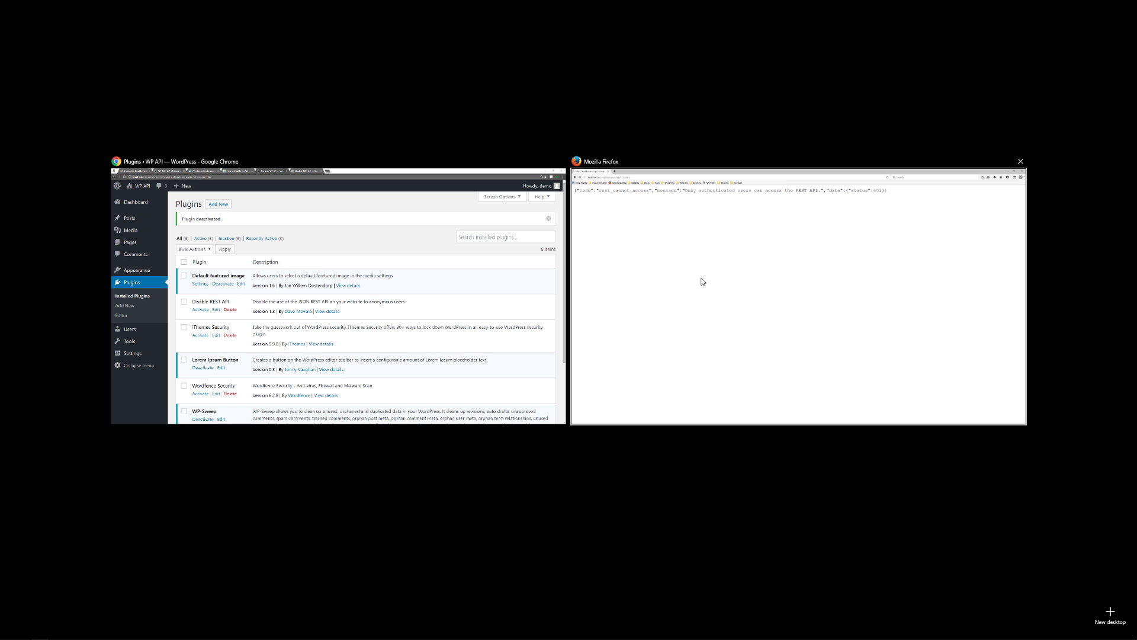
left_click(701, 281)
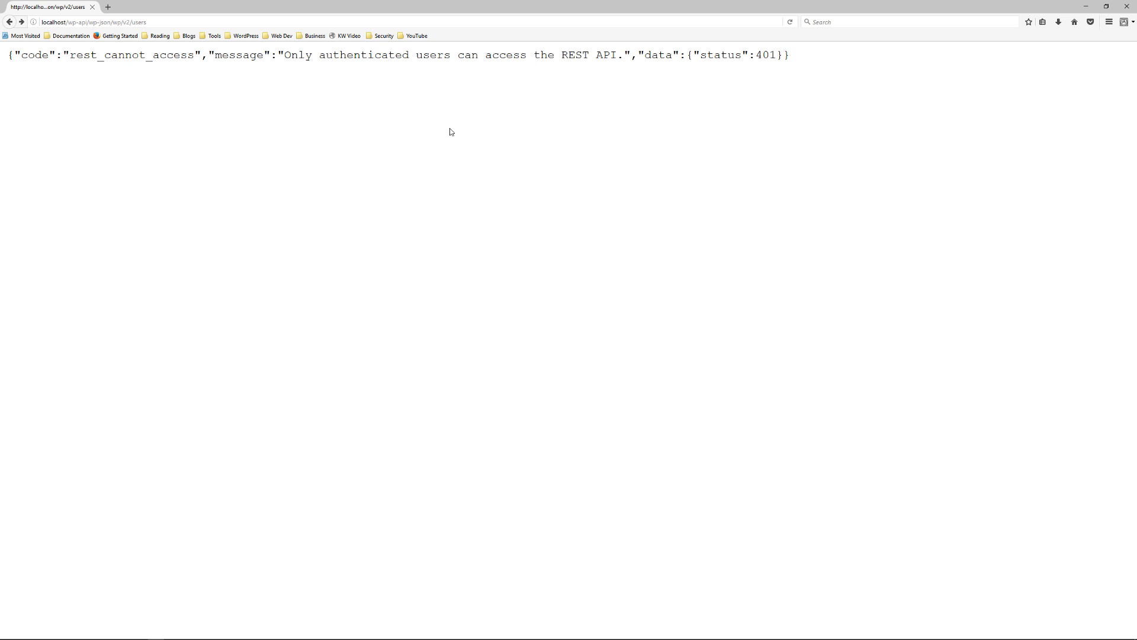
left_click(792, 21)
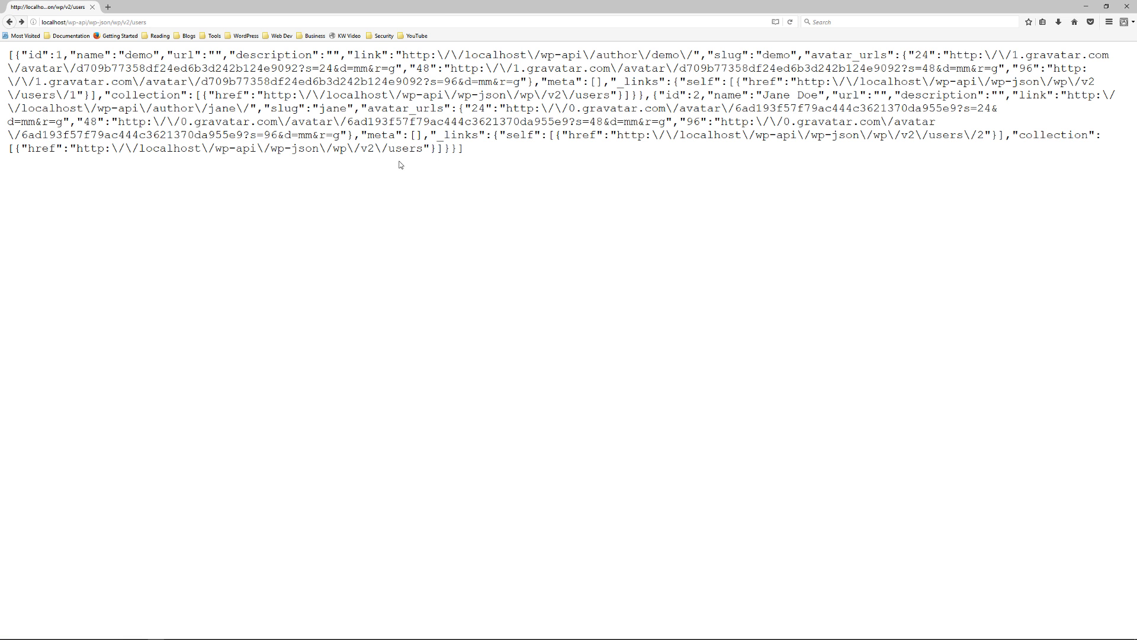
key("super+Tab")
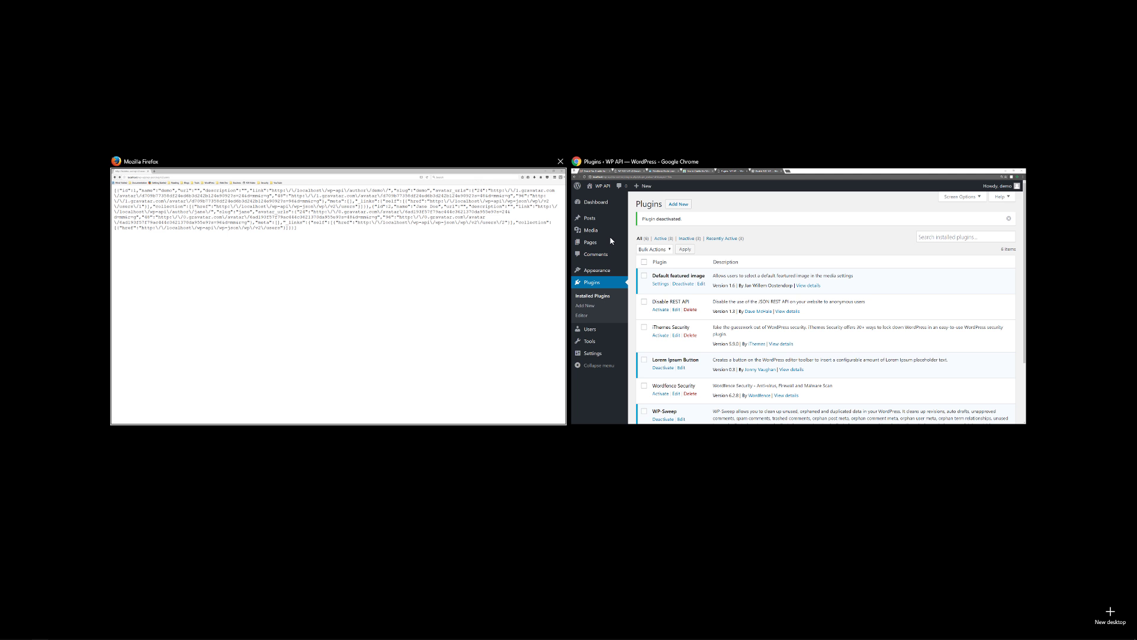
left_click(764, 241)
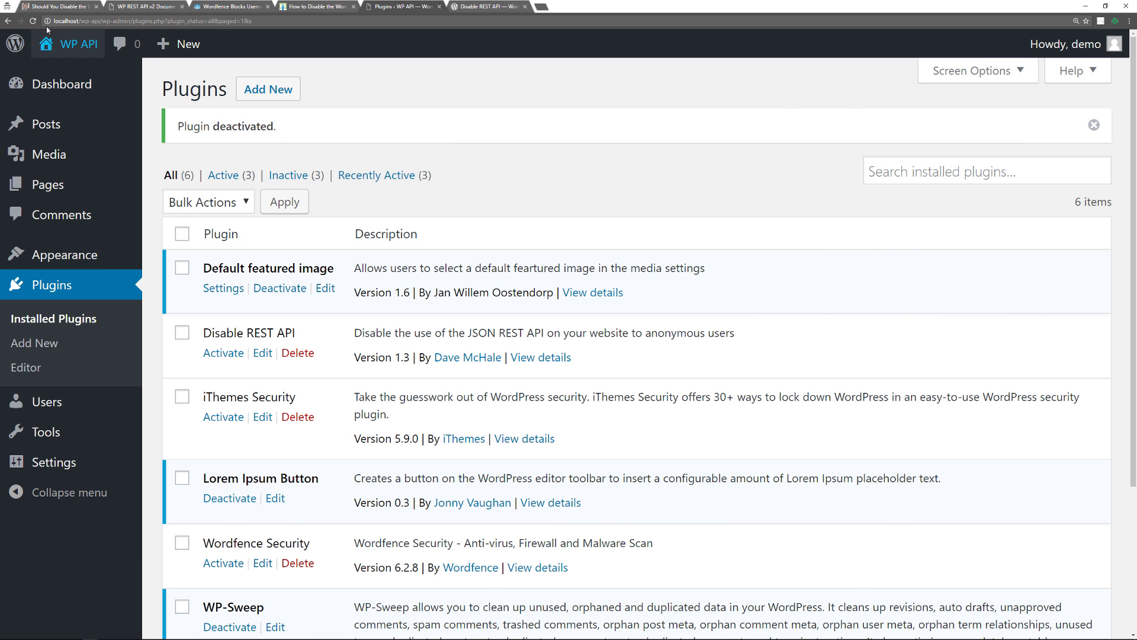
Browse the PixemWeb 'Should You Disable the WordPress REST API?' article and the WP REST API v2 documentation tabs.
left_click(57, 6)
scroll(135, 267, "down", 2)
scroll(135, 274, "down", 1)
scroll(136, 274, "down", 1)
scroll(135, 275, "down", 1)
scroll(134, 277, "down", 1)
scroll(135, 276, "down", 1)
scroll(133, 279, "down", 2)
scroll(133, 279, "down", 2)
scroll(133, 279, "down", 1)
scroll(133, 279, "up", 3)
scroll(133, 277, "up", 5)
scroll(132, 274, "up", 4)
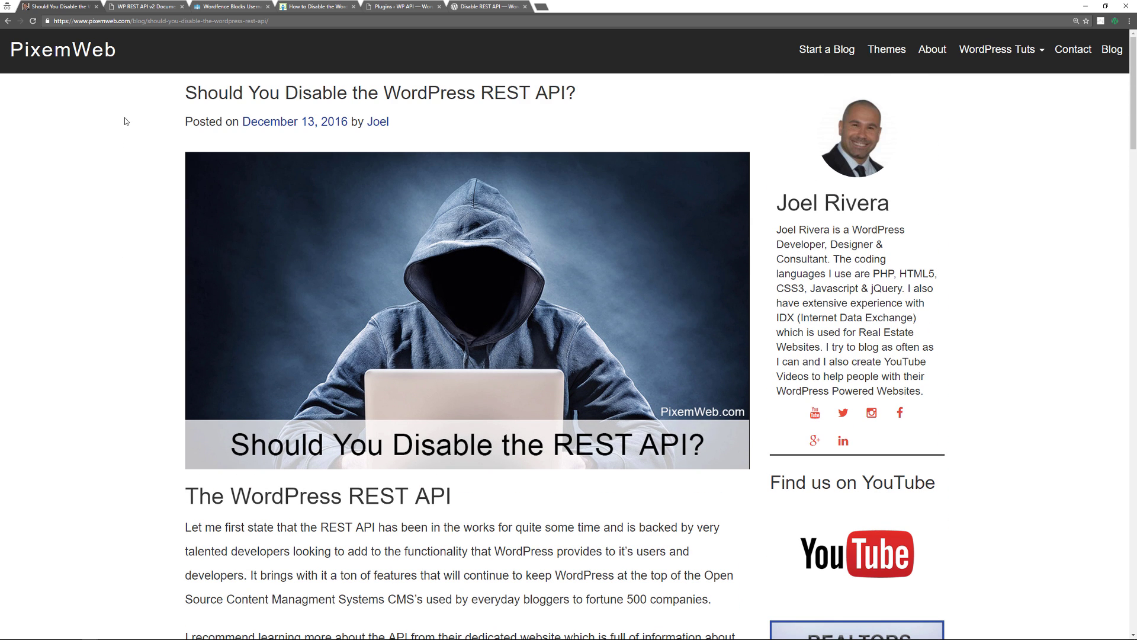
left_click(141, 5)
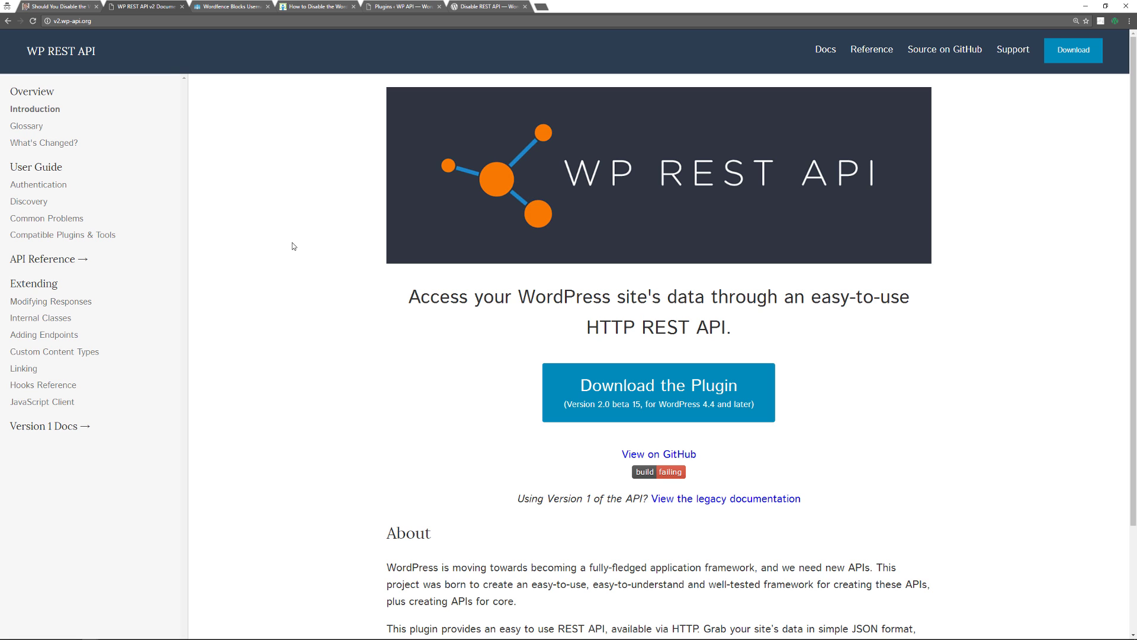
scroll(288, 245, "down", 2)
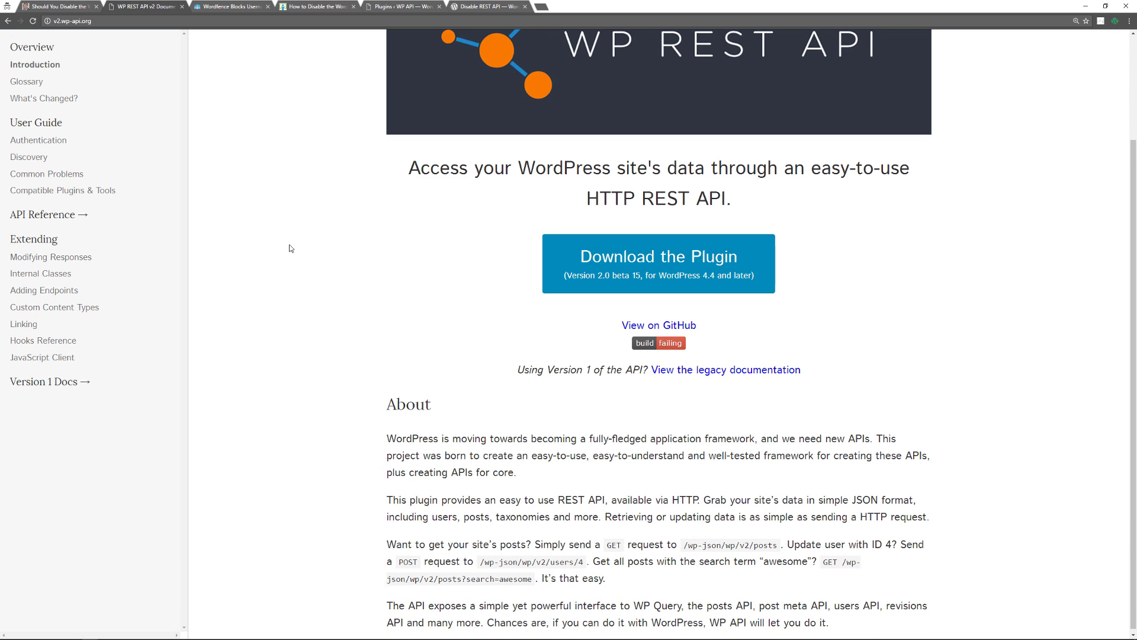
scroll(288, 247, "up", 2)
key("ctrl+shift+Tab")
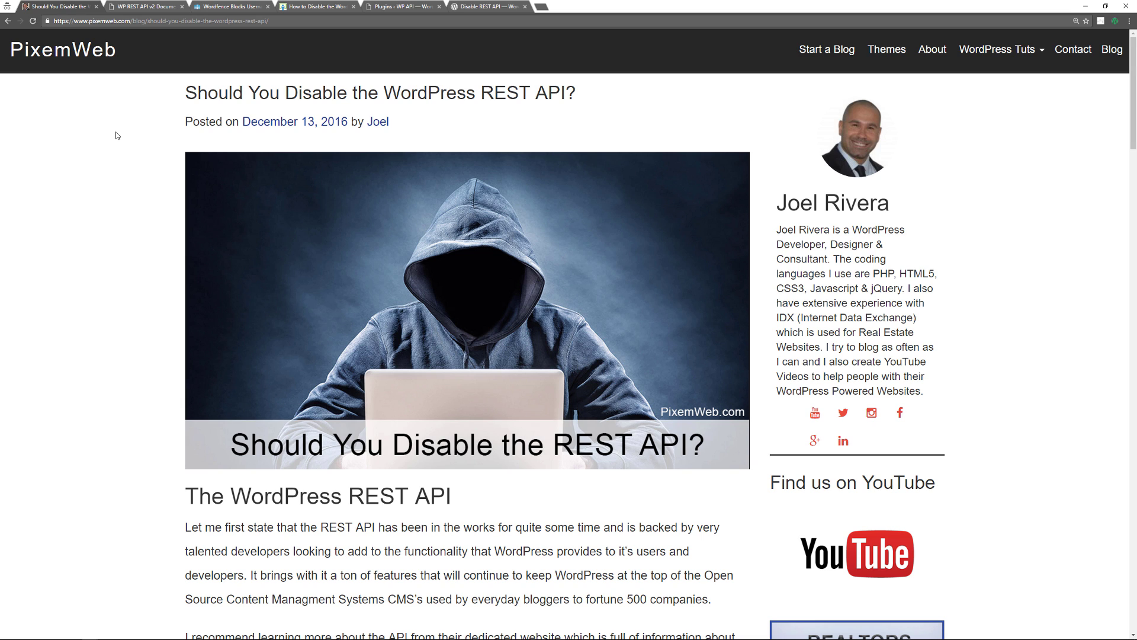
Read the Wordfence username-harvesting article, then switch back to the WP REST API documentation tab.
left_click(240, 7)
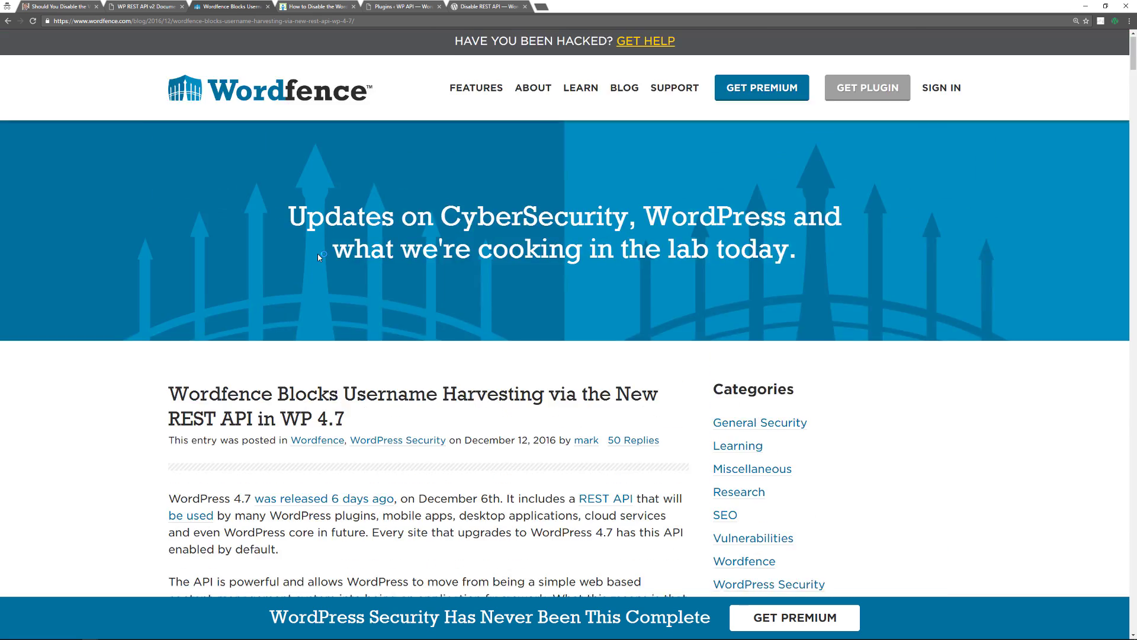
scroll(362, 298, "down", 5)
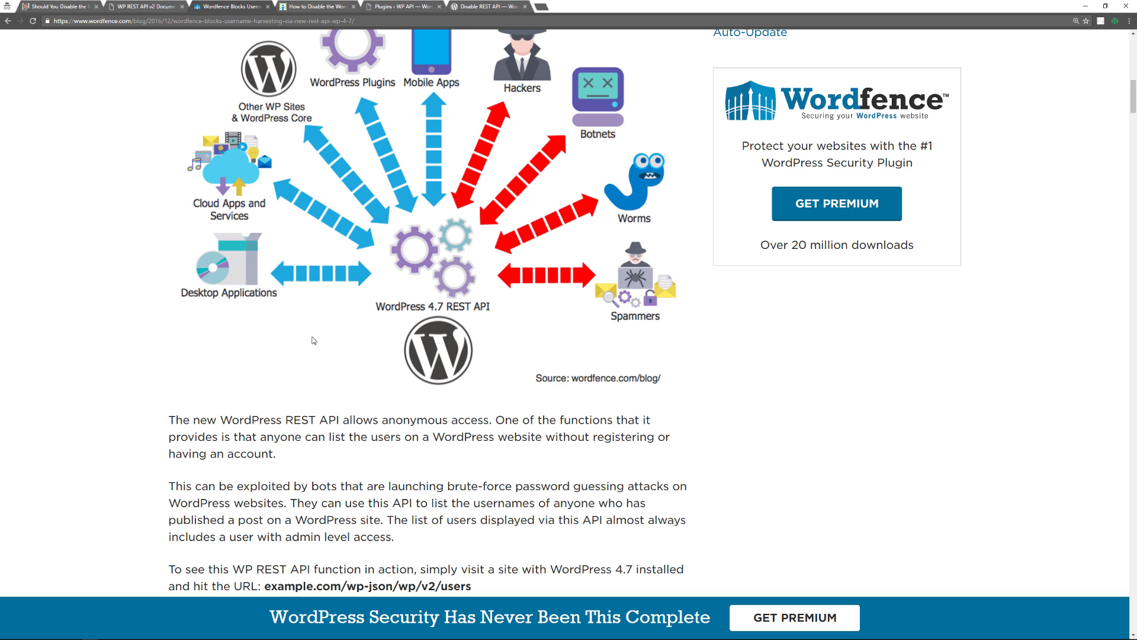
scroll(317, 360, "up", 1)
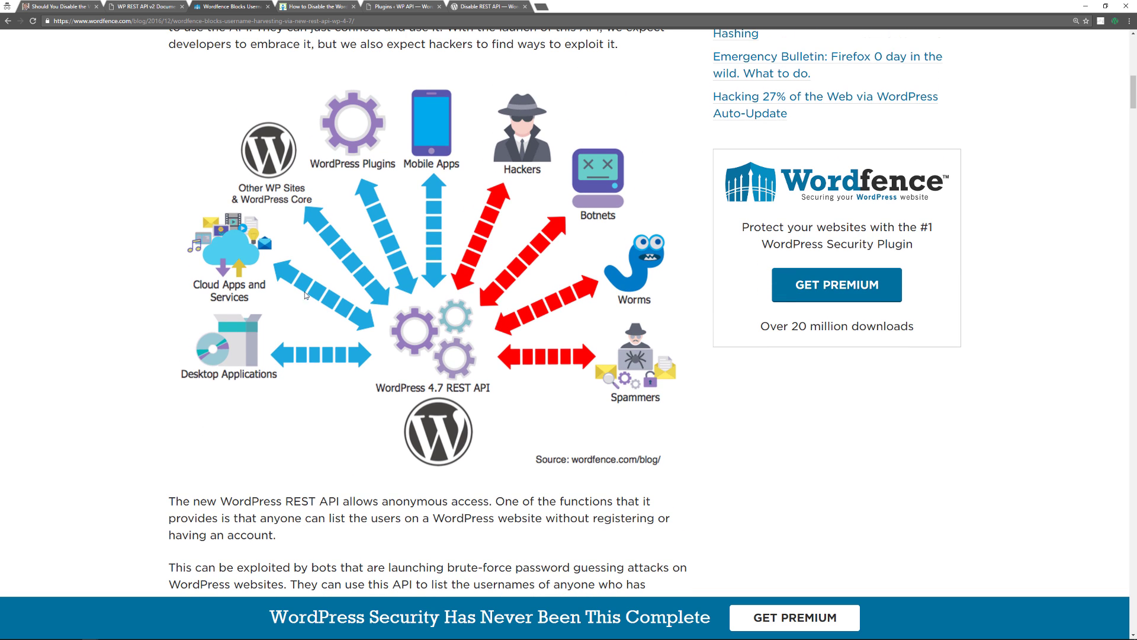
scroll(200, 351, "down", 1)
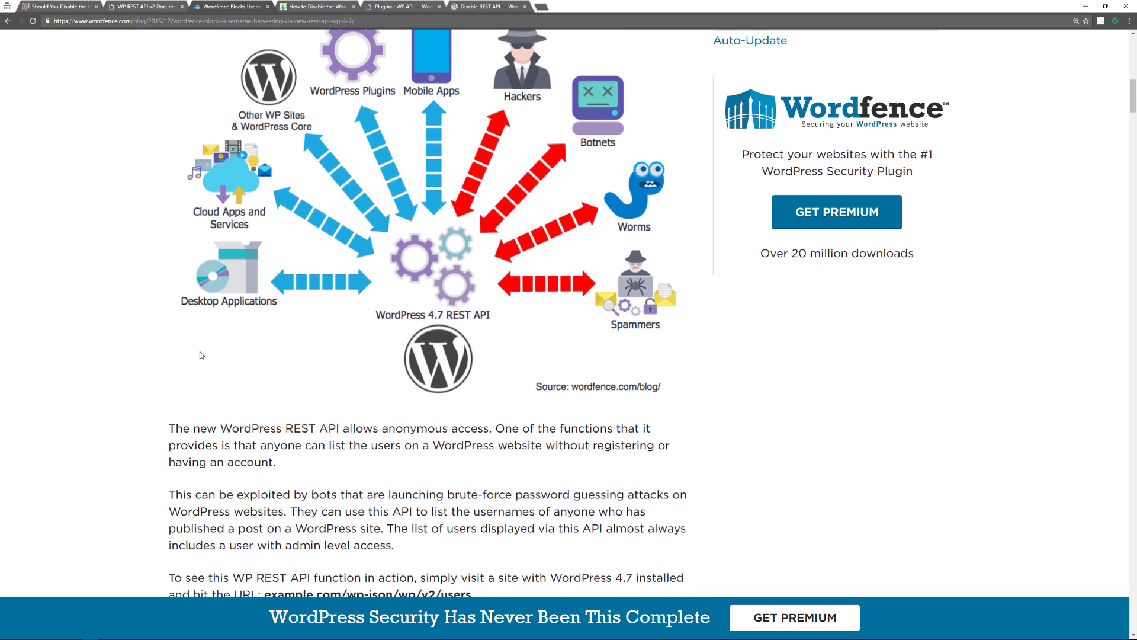
scroll(200, 352, "up", 1)
scroll(194, 353, "up", 2)
scroll(185, 353, "up", 2)
scroll(183, 351, "up", 1)
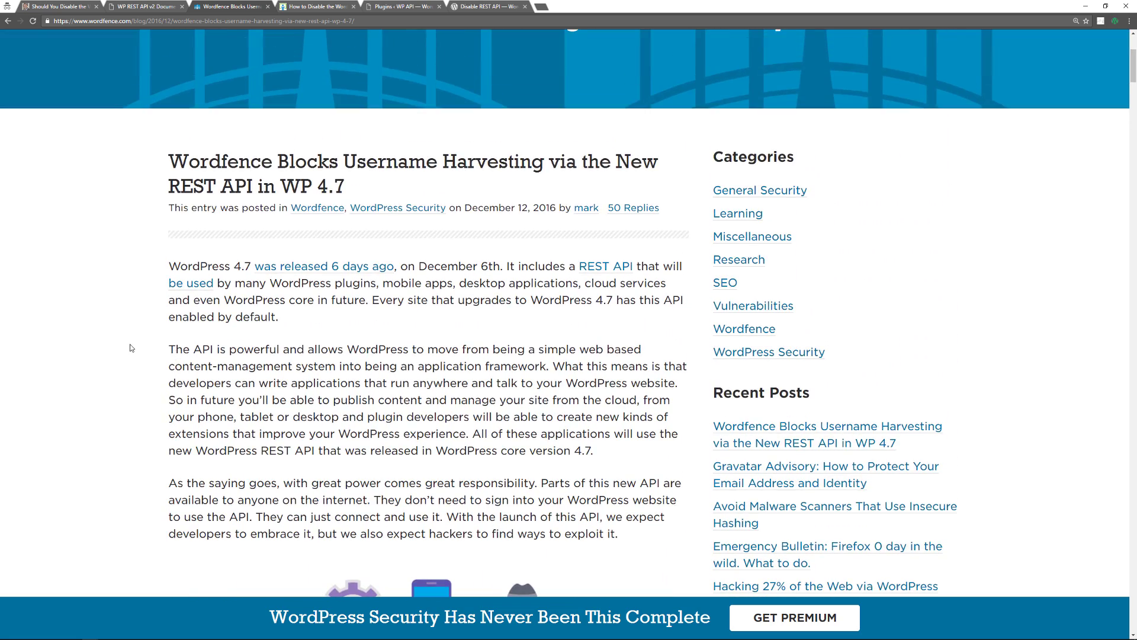
scroll(125, 350, "down", 1)
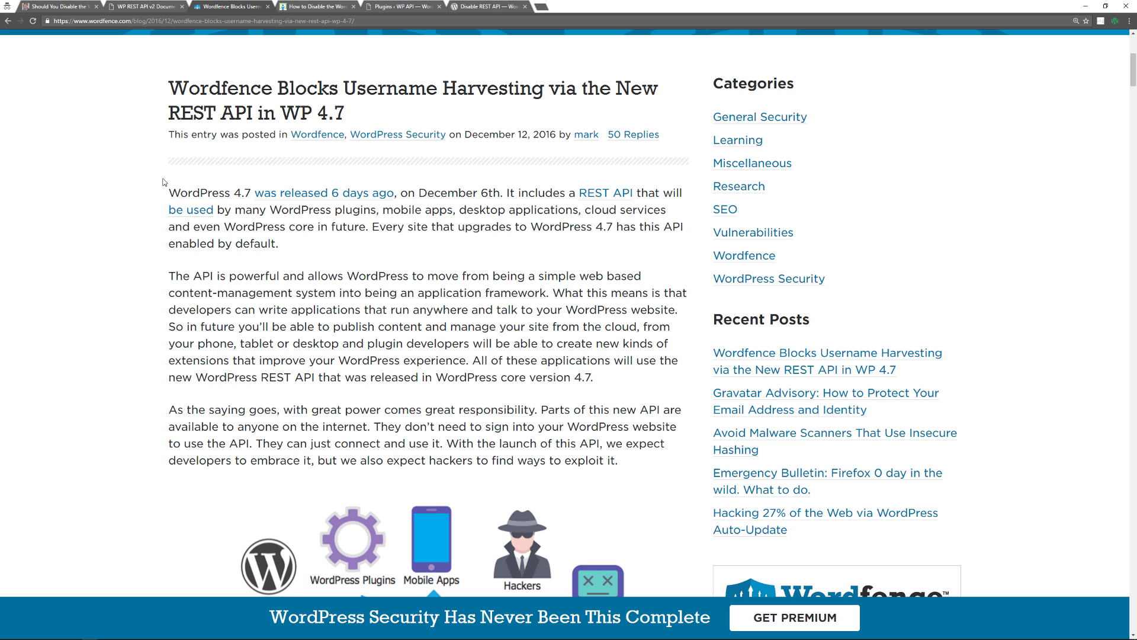
scroll(116, 205, "up", 2)
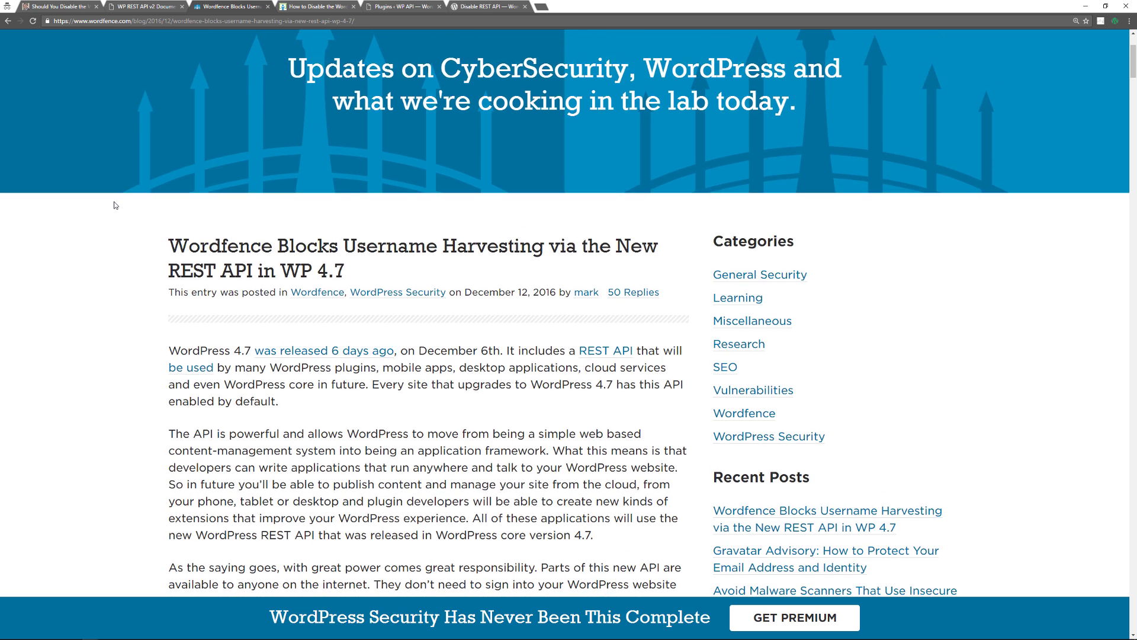
scroll(124, 183, "up", 1)
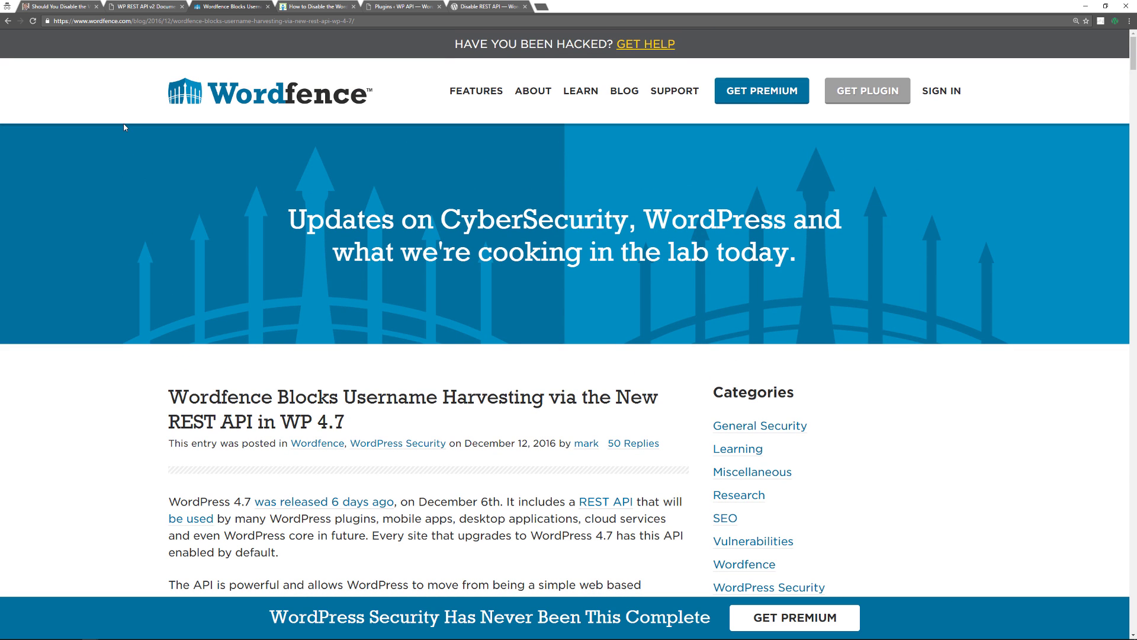
key("ctrl+shift+Tab")
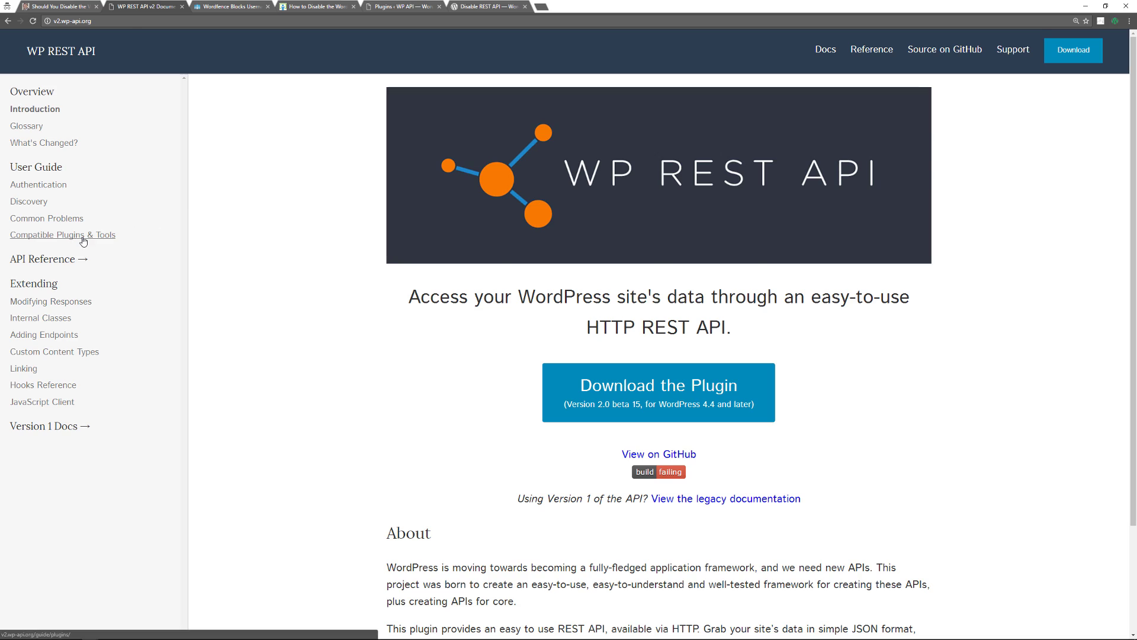
Open the Compatible Plugins & Tools page in the WP REST API docs and look through the plugin lists.
left_click(114, 235)
scroll(284, 265, "down", 2)
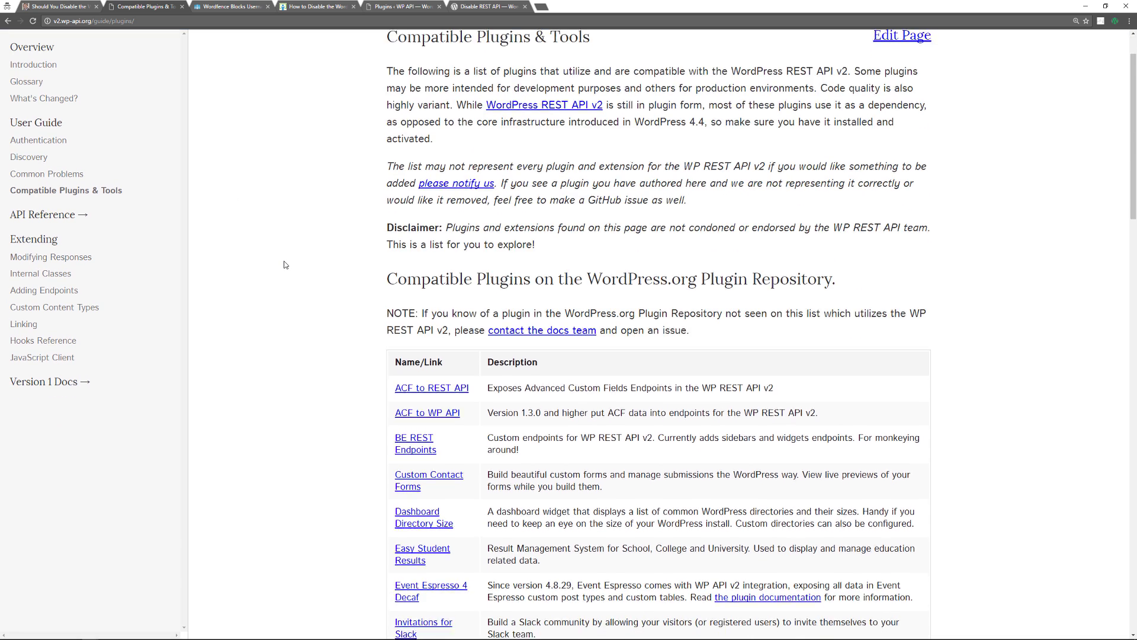
scroll(280, 266, "down", 1)
scroll(280, 266, "down", 1)
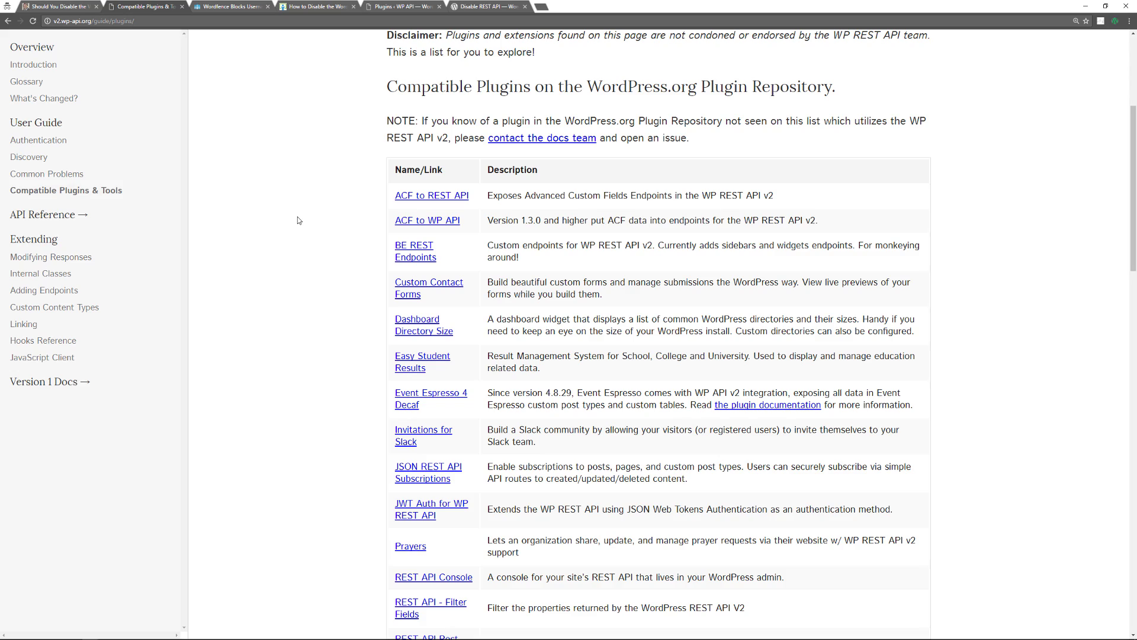
scroll(297, 220, "down", 3)
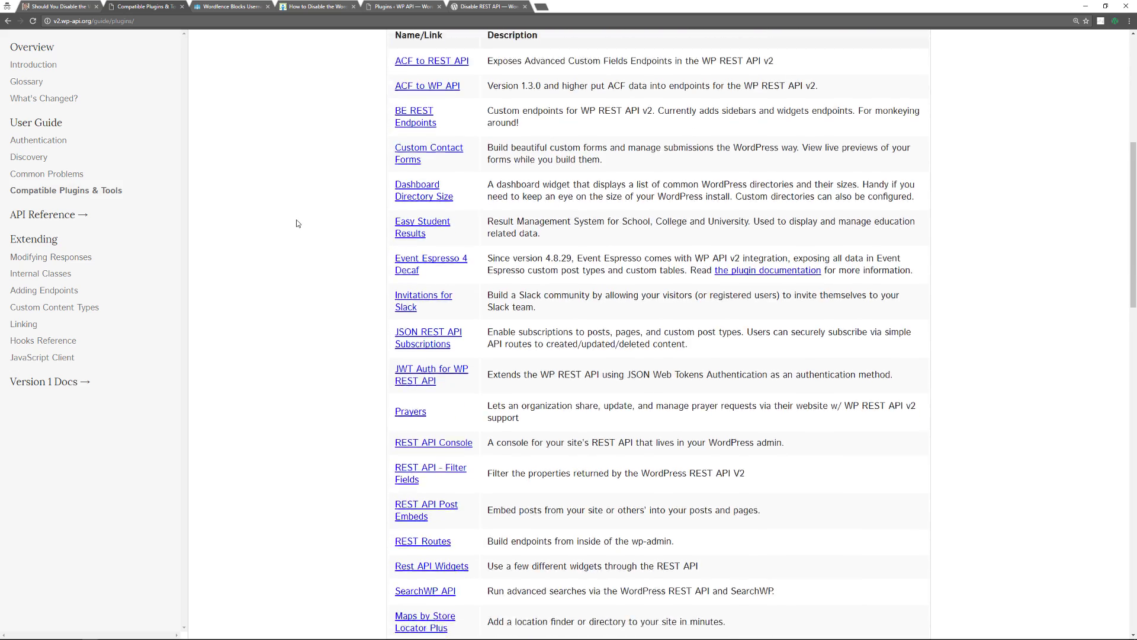
scroll(297, 223, "down", 2)
scroll(297, 222, "down", 1)
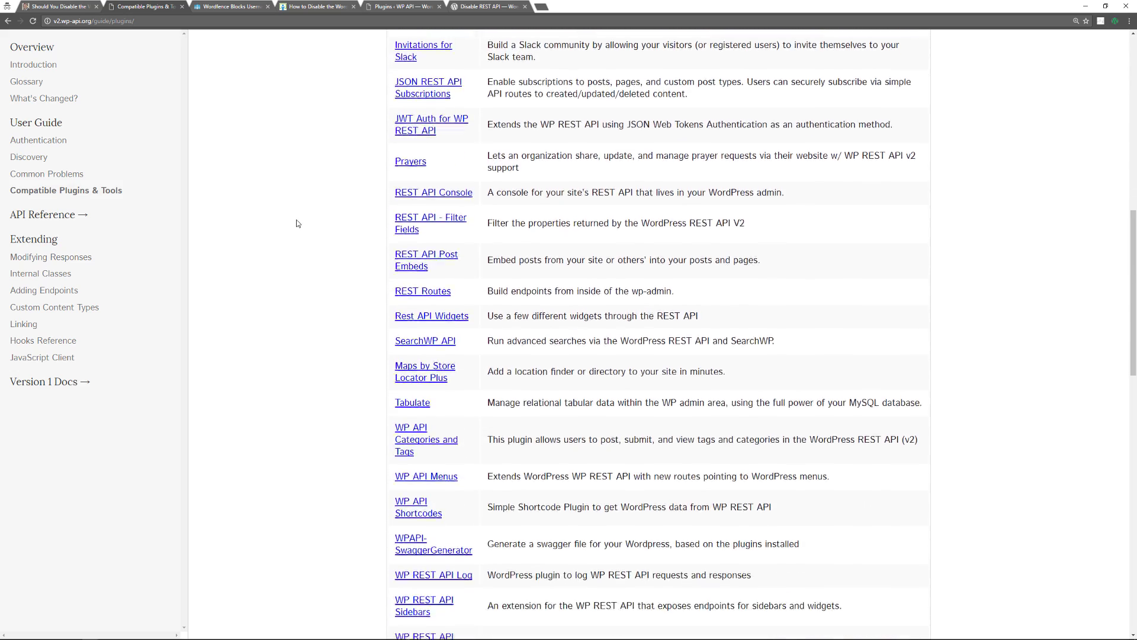
scroll(297, 223, "down", 2)
scroll(296, 222, "down", 1)
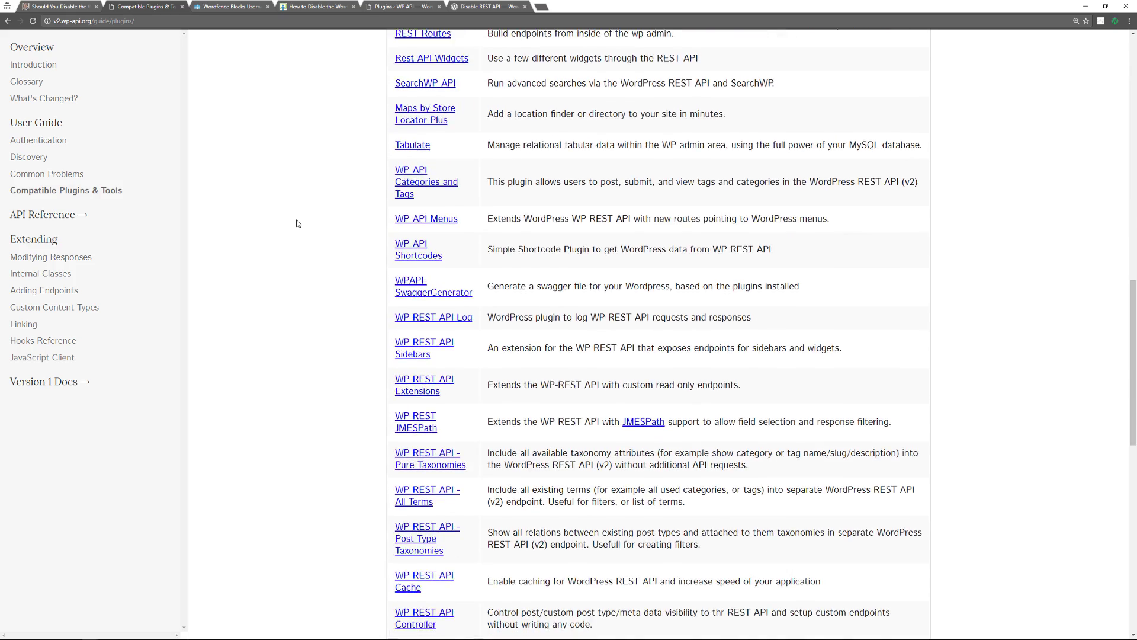
scroll(296, 223, "down", 1)
scroll(294, 221, "down", 1)
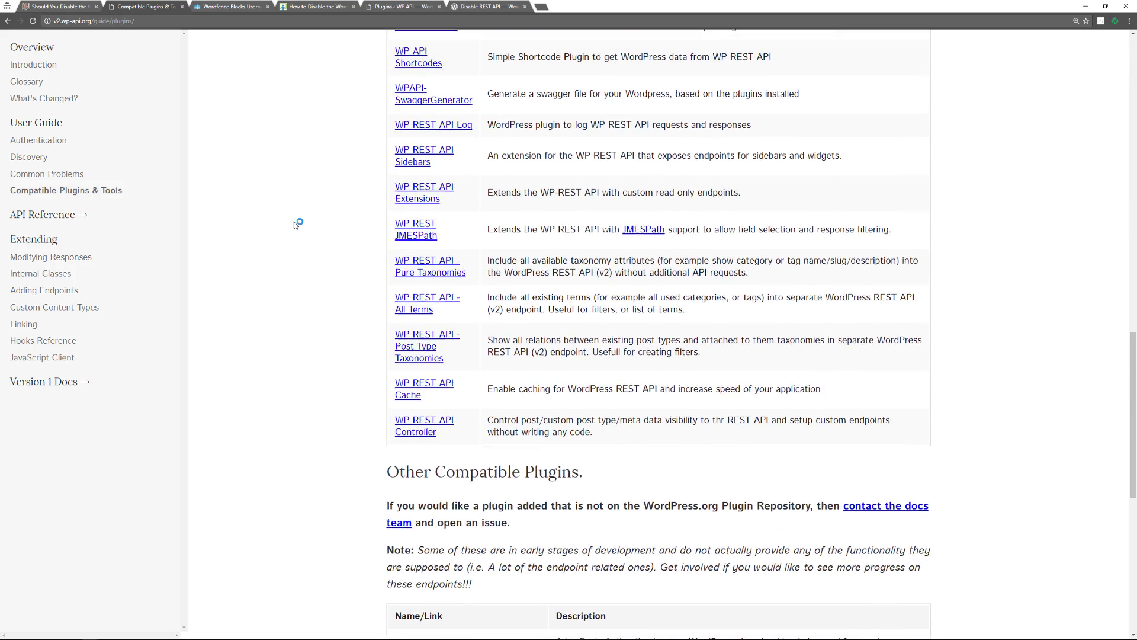
scroll(294, 221, "down", 1)
scroll(295, 224, "down", 1)
scroll(293, 224, "down", 2)
scroll(295, 225, "down", 1)
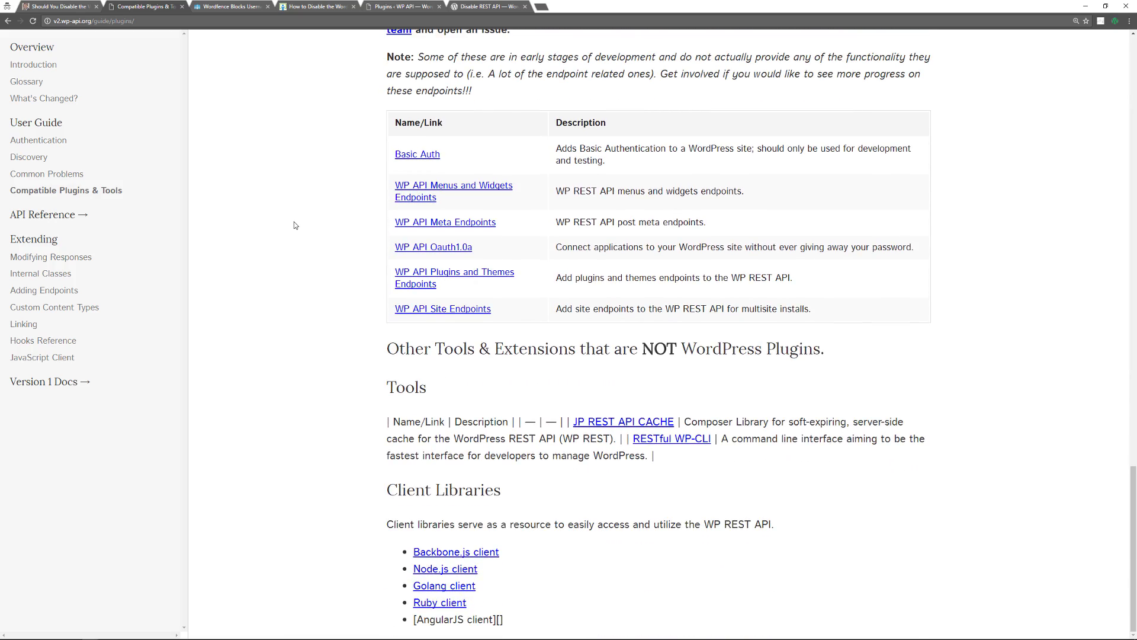
scroll(295, 225, "up", 3)
scroll(294, 225, "up", 4)
scroll(295, 223, "up", 3)
scroll(295, 222, "up", 4)
scroll(295, 223, "up", 2)
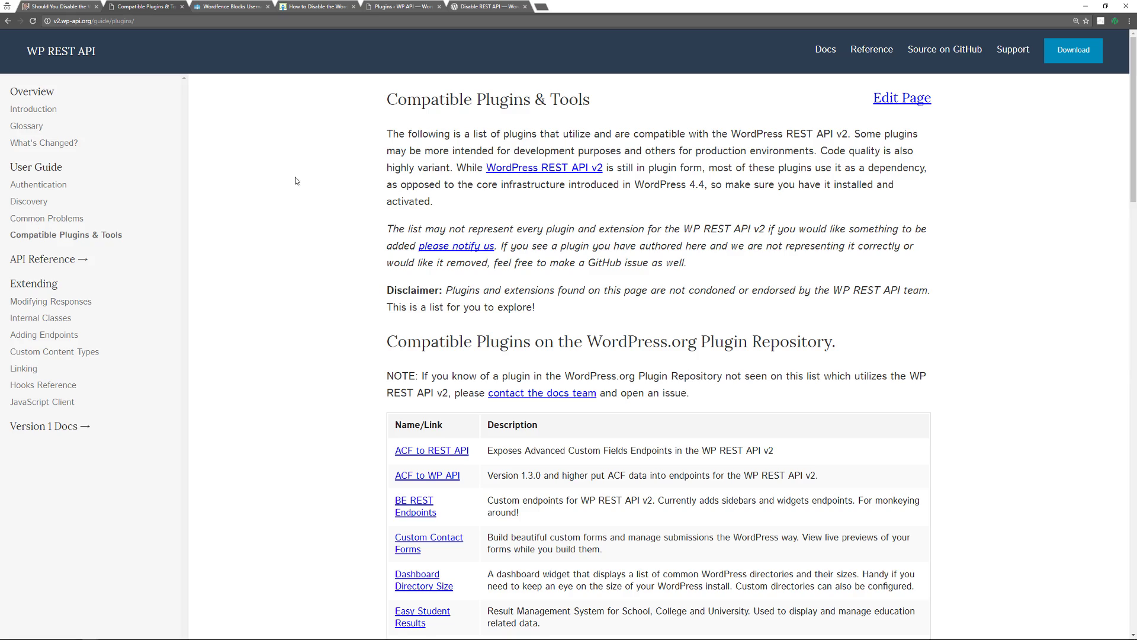
Return to the PixemWeb article and review the Disable REST API plugin section and functions.php snippet.
left_click(63, 12)
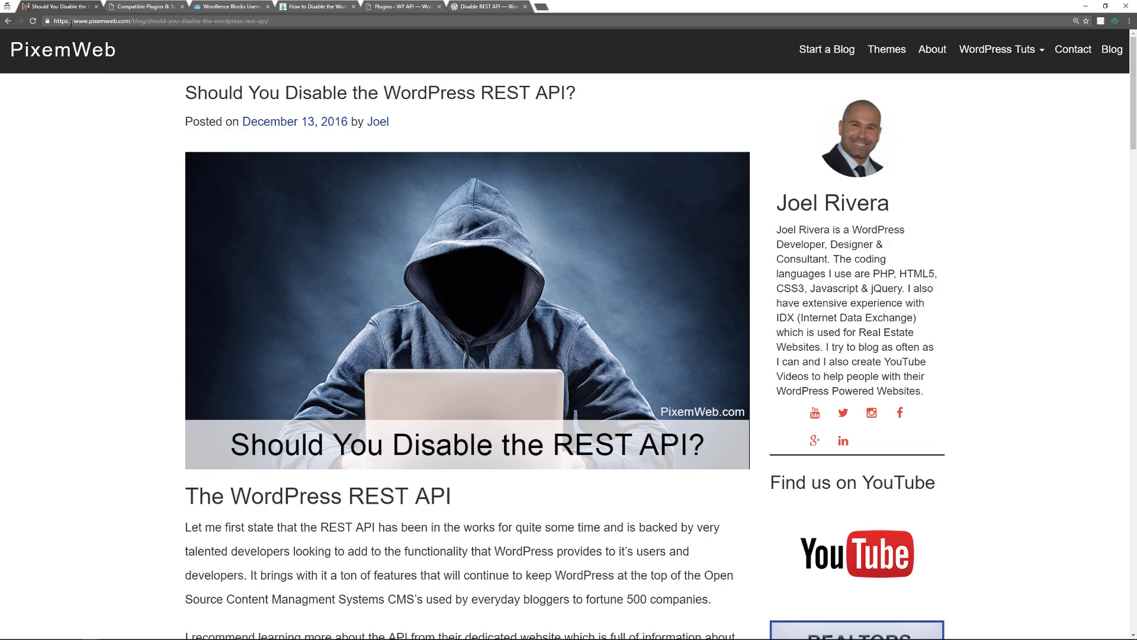
scroll(170, 232, "down", 1)
scroll(171, 234, "down", 5)
scroll(171, 236, "down", 4)
scroll(171, 238, "down", 3)
scroll(171, 238, "down", 1)
scroll(171, 238, "down", 3)
scroll(172, 239, "down", 4)
scroll(171, 239, "down", 2)
scroll(178, 236, "down", 3)
scroll(178, 237, "down", 1)
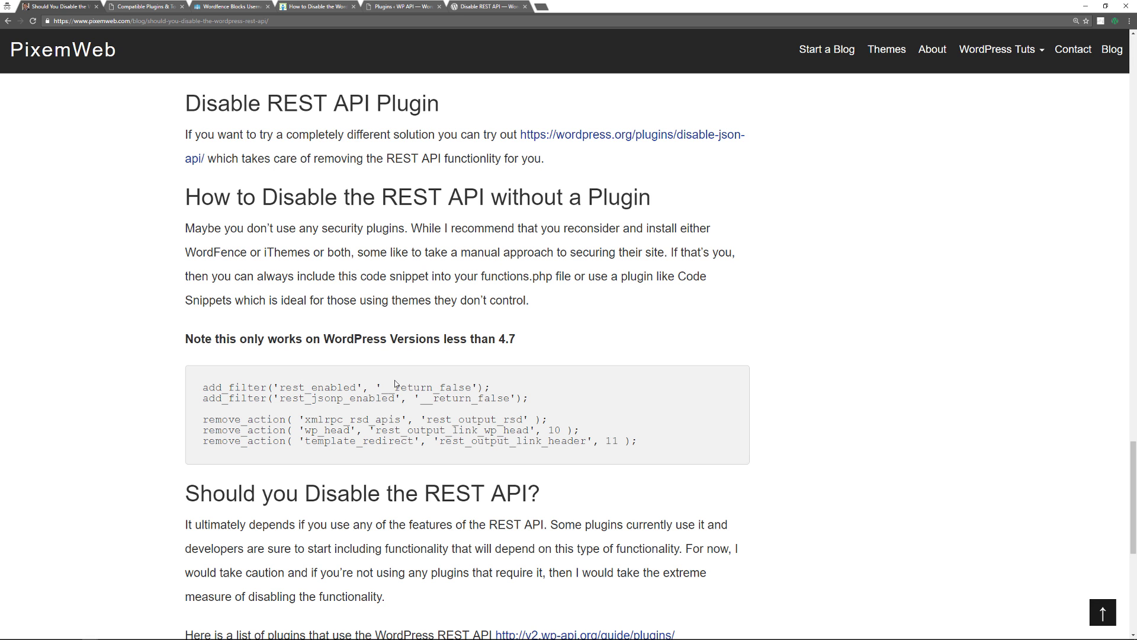
scroll(396, 382, "down", 2)
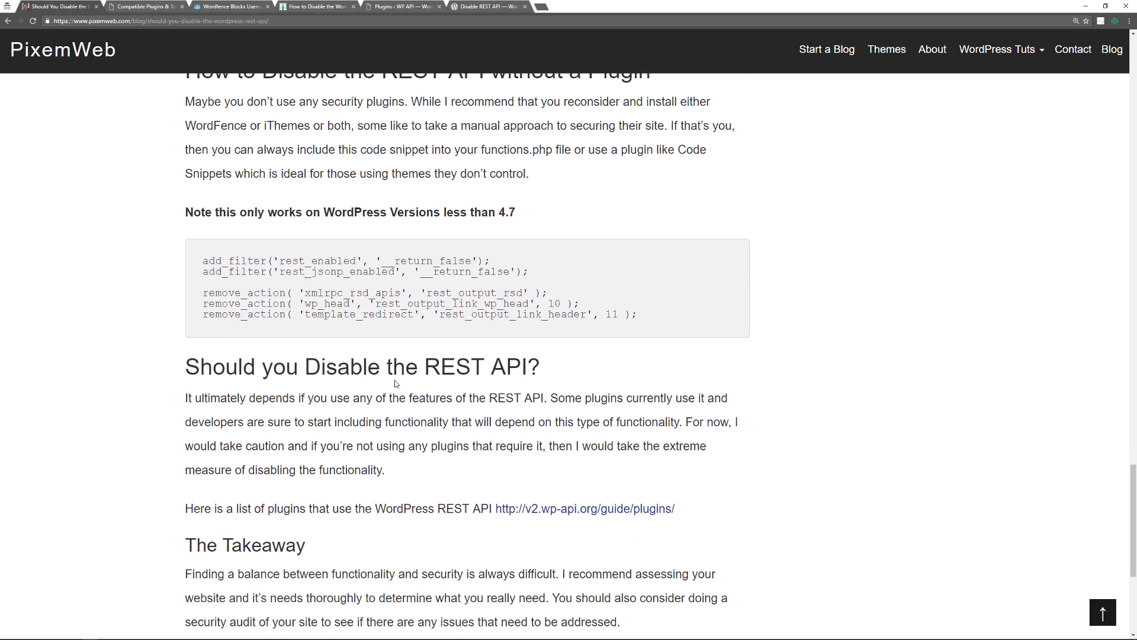
scroll(395, 383, "up", 5)
scroll(396, 383, "up", 4)
scroll(396, 383, "up", 3)
scroll(395, 383, "up", 3)
scroll(395, 383, "up", 3)
scroll(394, 383, "up", 3)
scroll(395, 379, "up", 3)
scroll(394, 380, "up", 2)
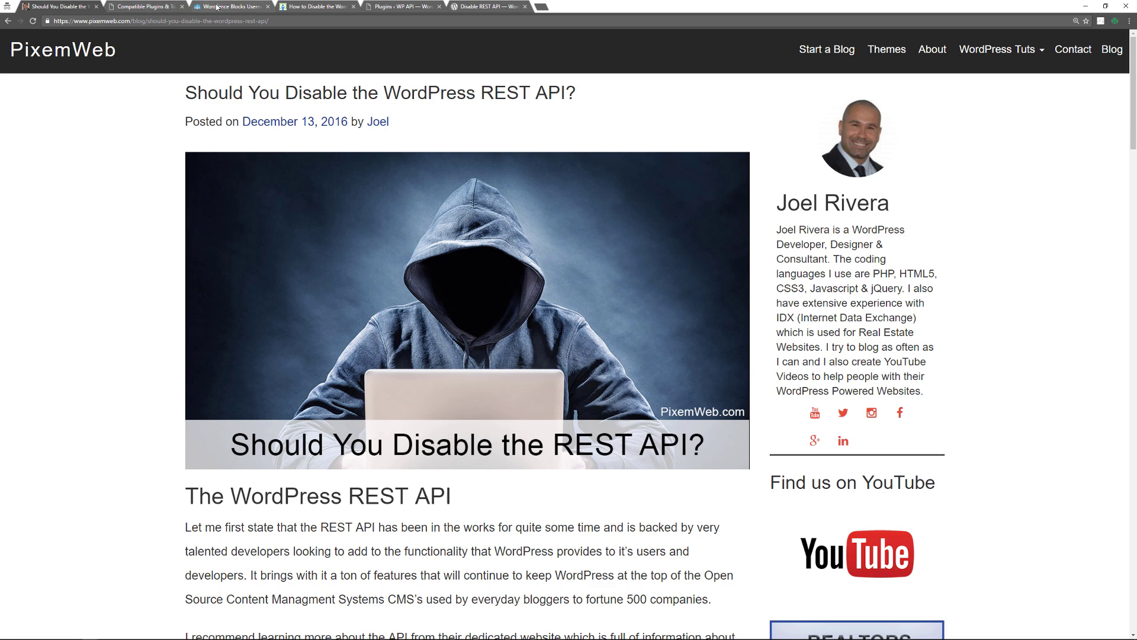
Move past the Wordfence article to the iThemes 'How To Disable the WordPress REST API' guide and read its steps.
left_click(215, 8)
scroll(211, 231, "down", 2)
key("ctrl+Tab")
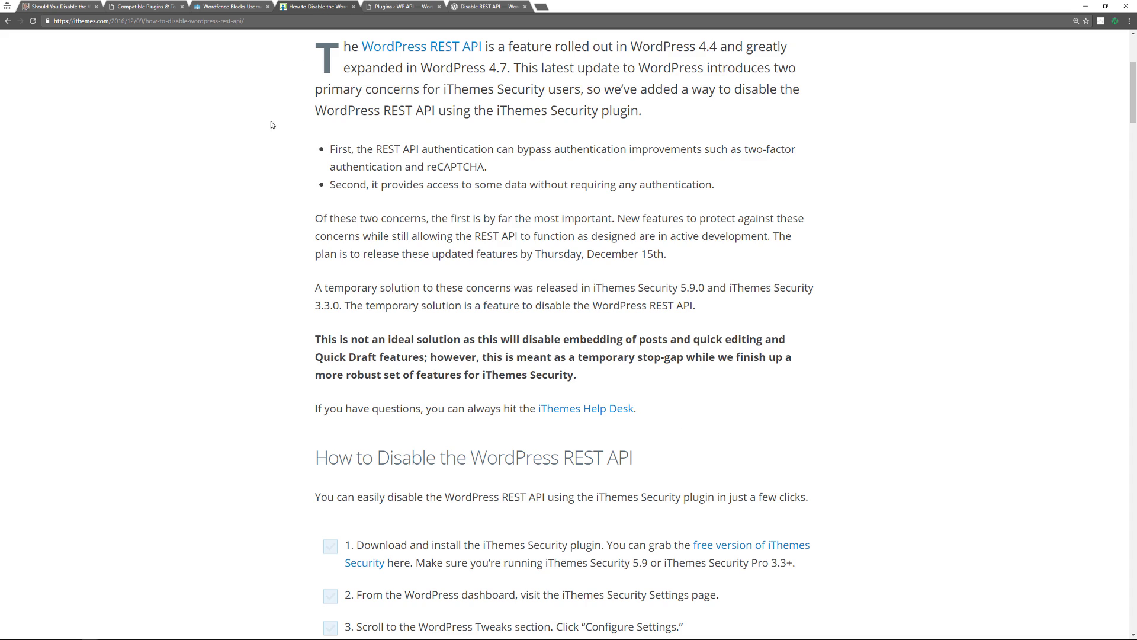
scroll(240, 204, "up", 2)
scroll(232, 239, "up", 2)
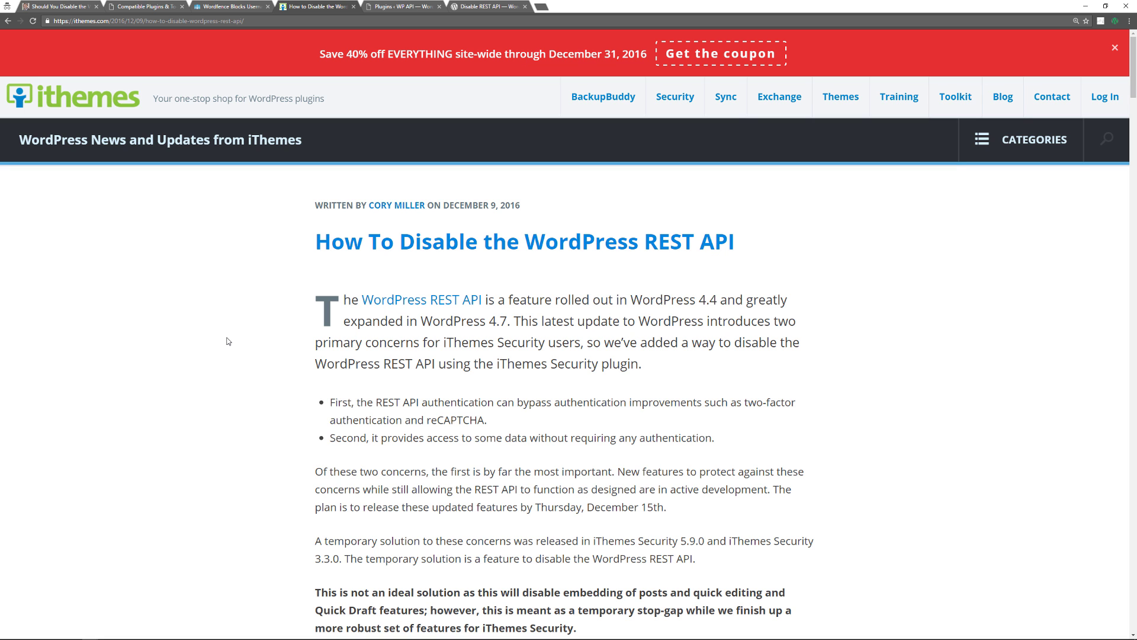
scroll(227, 340, "down", 1)
scroll(226, 341, "down", 1)
scroll(227, 341, "up", 2)
scroll(176, 283, "down", 5)
scroll(173, 289, "down", 2)
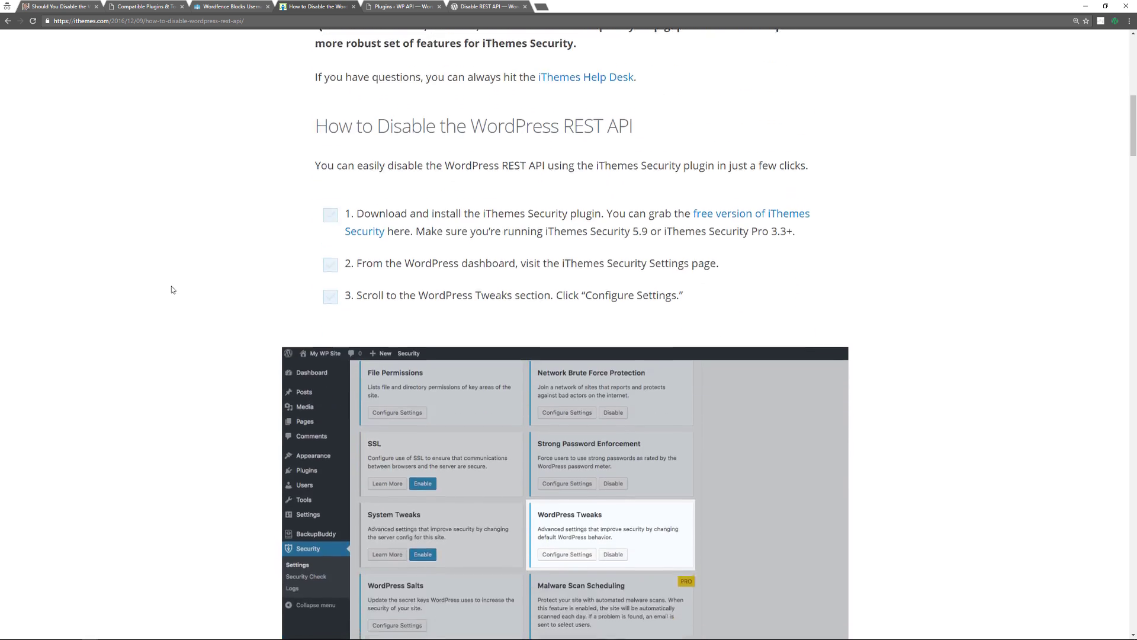
scroll(169, 287, "up", 3)
scroll(164, 289, "up", 3)
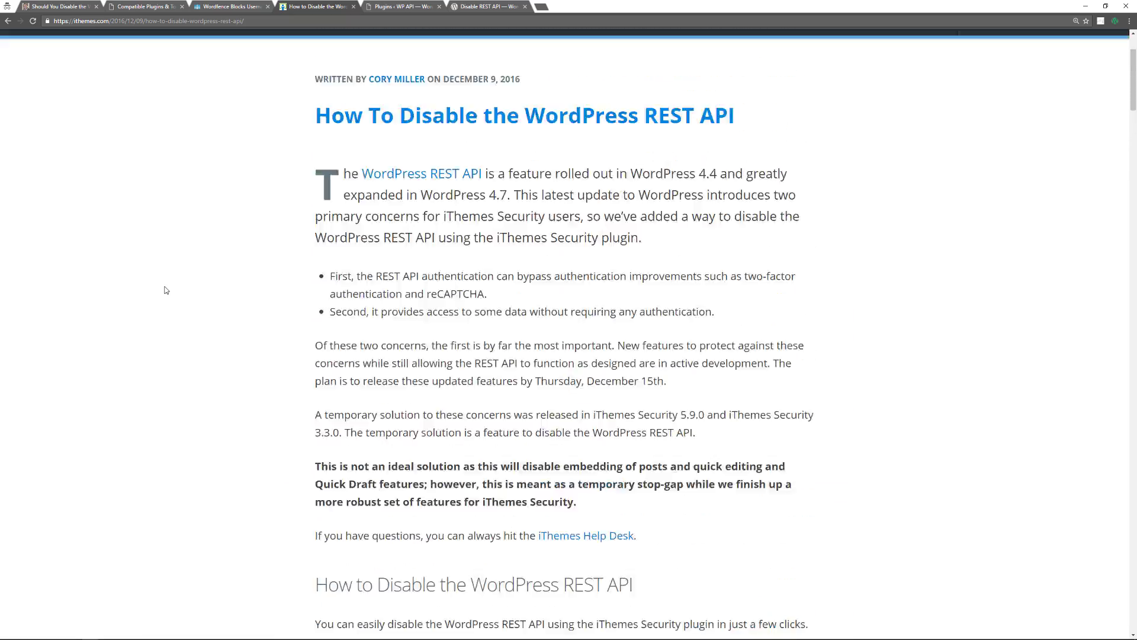
scroll(163, 290, "up", 1)
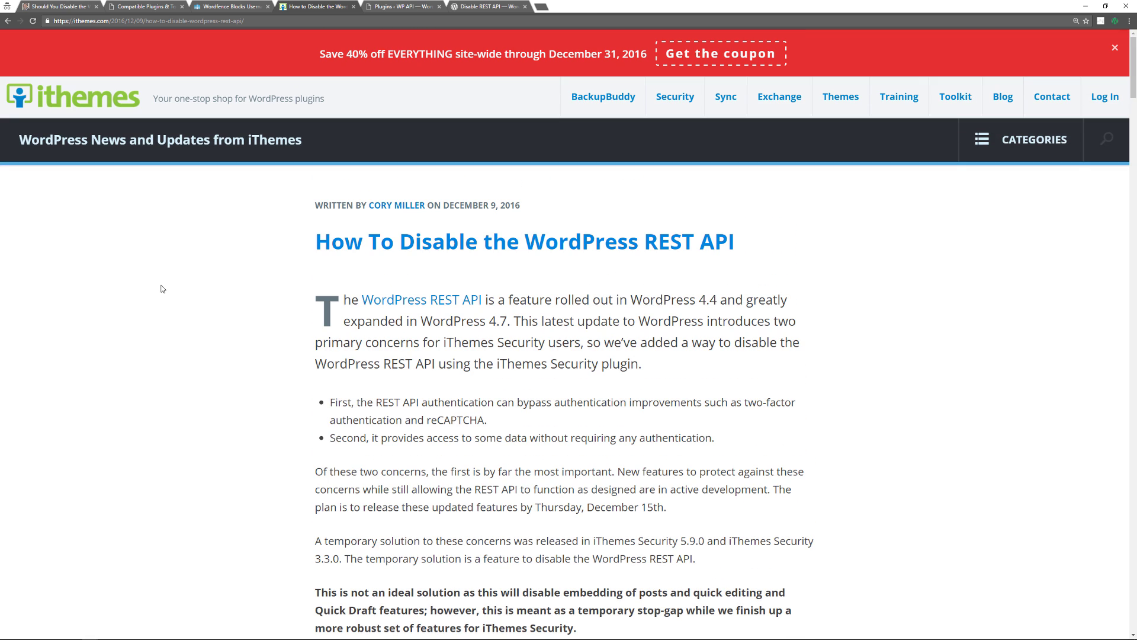